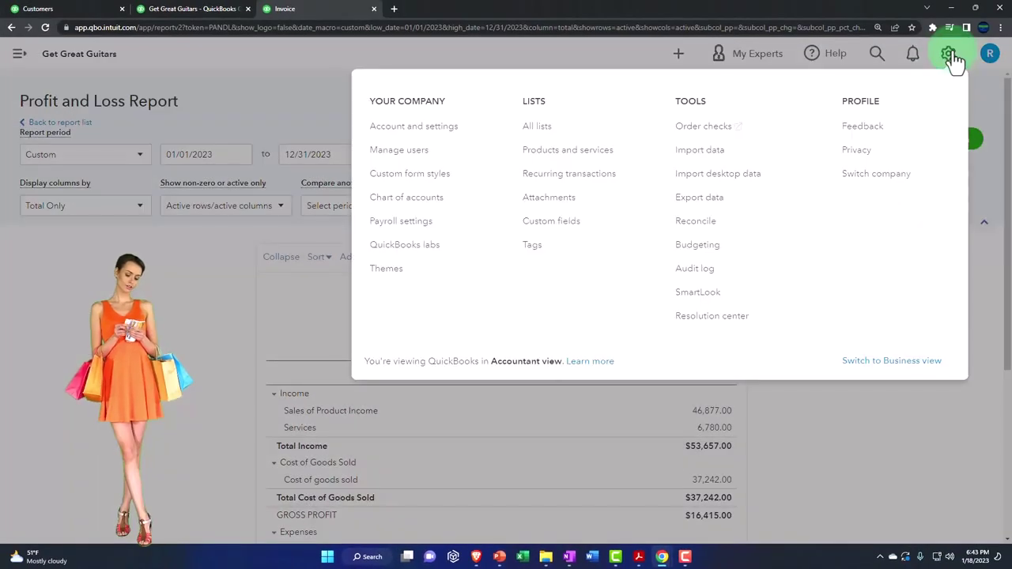
# Step: Turn on tracking of billable expenses and items as income in a single account in the expense settings, and save
pyautogui.click(441, 128)
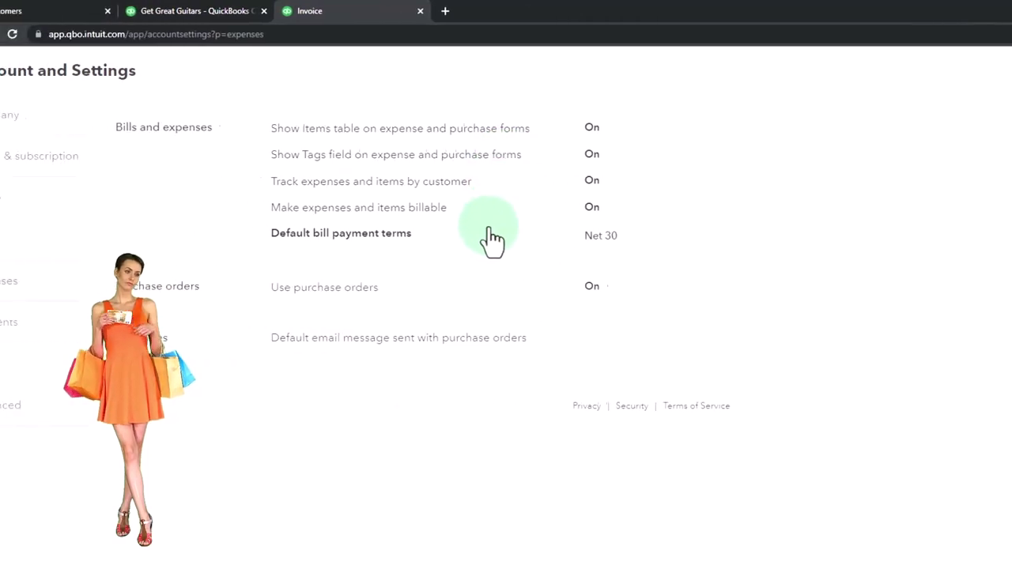
pyautogui.click(416, 209)
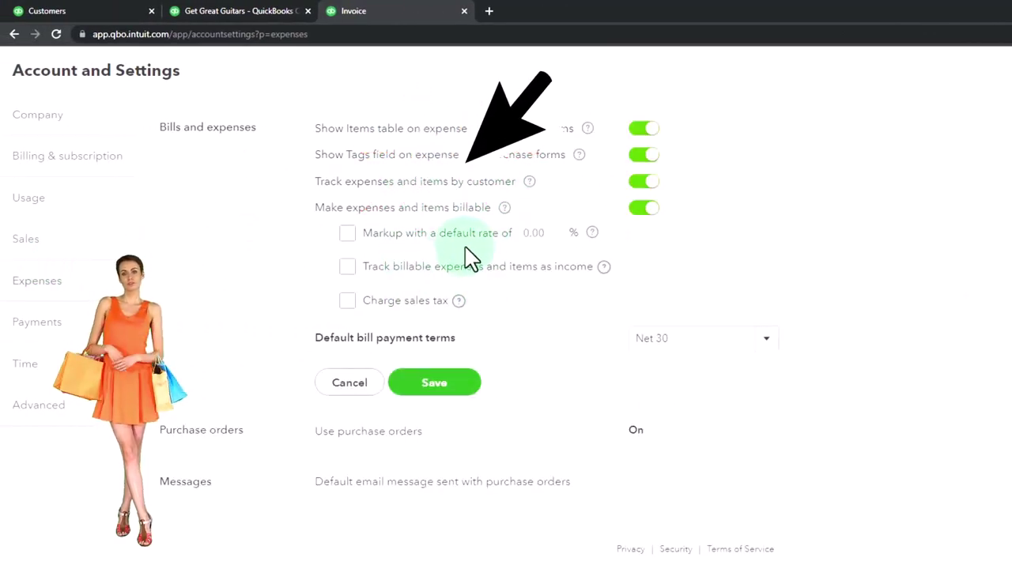
pyautogui.click(348, 267)
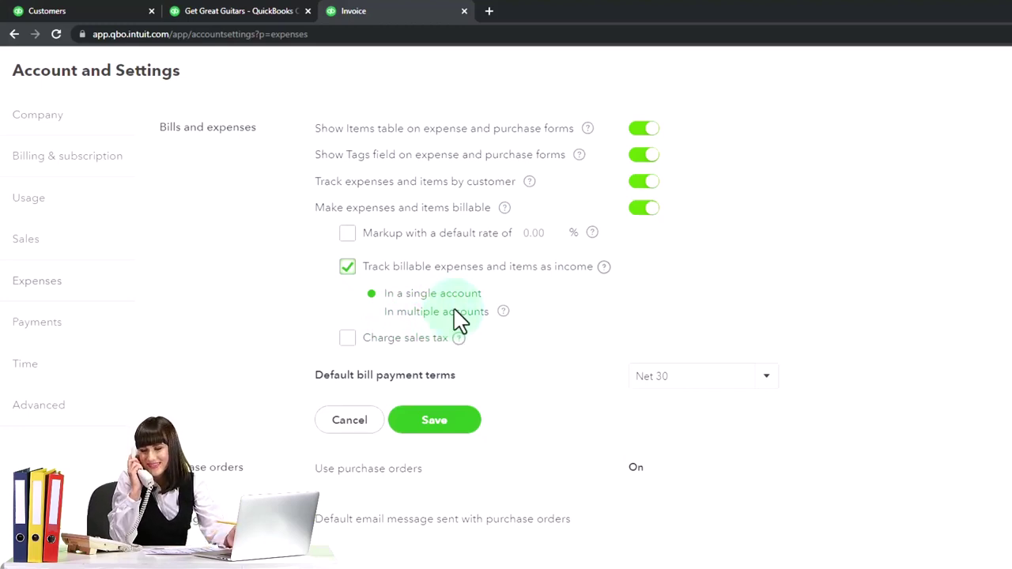
pyautogui.click(465, 409)
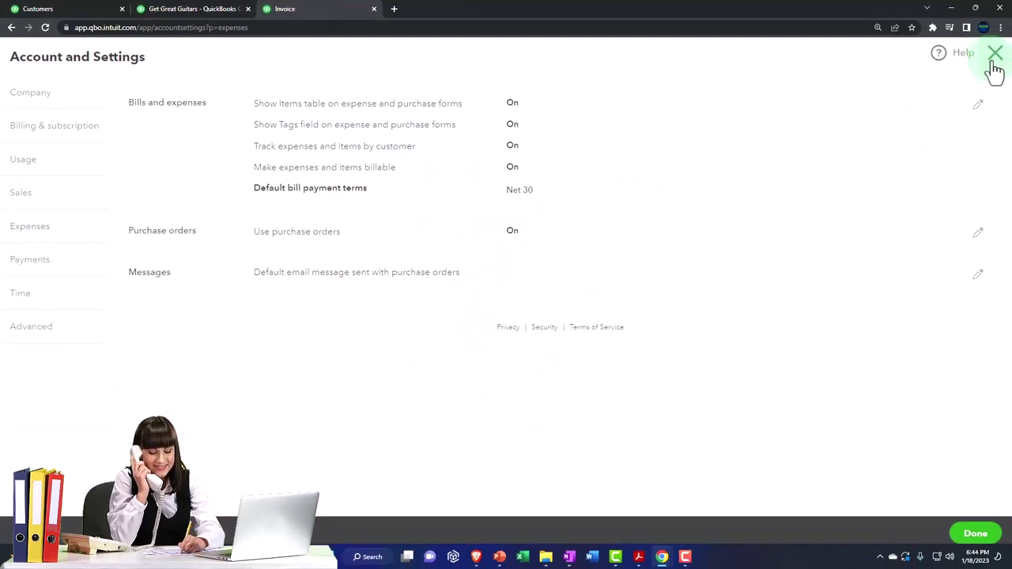
pyautogui.click(995, 59)
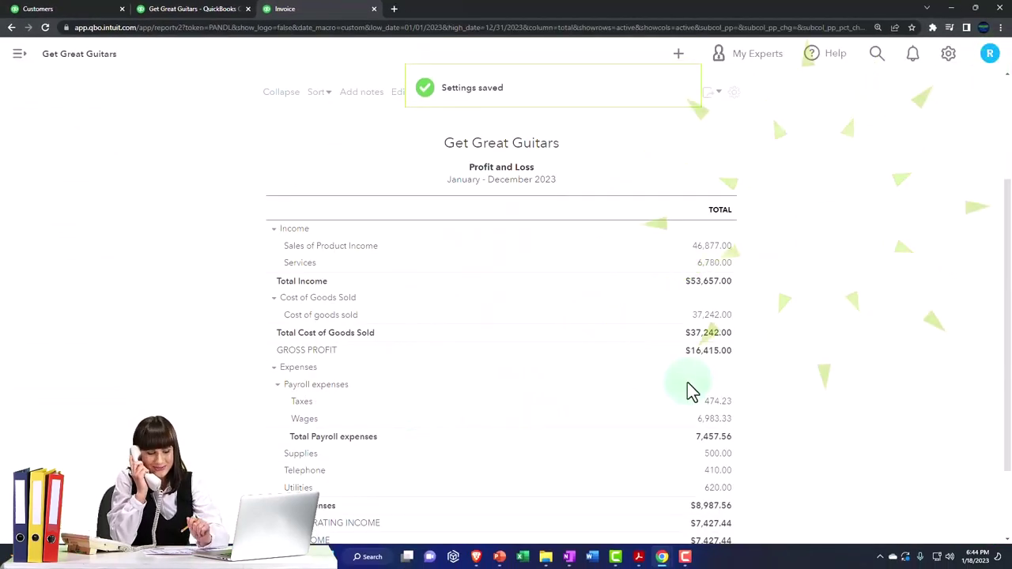
# Step: Drill down from the Profit and Loss report's Supplies amount to the -130.00 invoice, review its lines, and close it
pyautogui.scroll(-1, 684, 393)
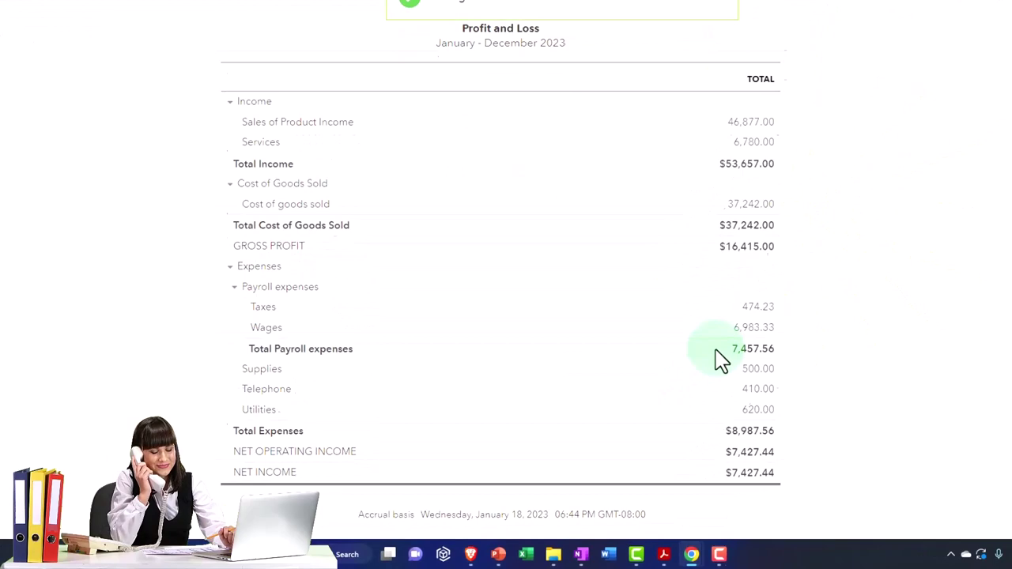
pyautogui.click(802, 332)
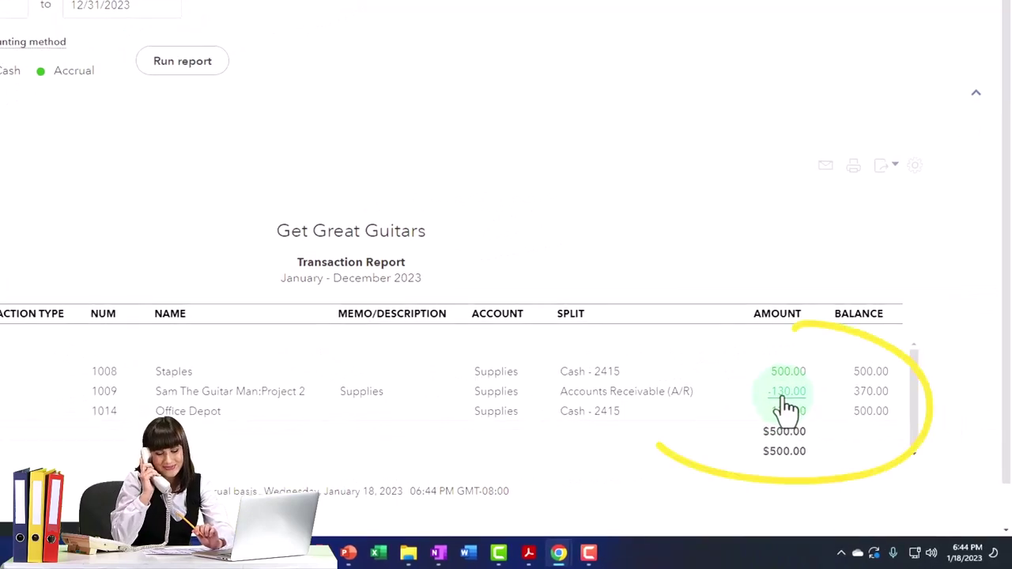
pyautogui.click(786, 407)
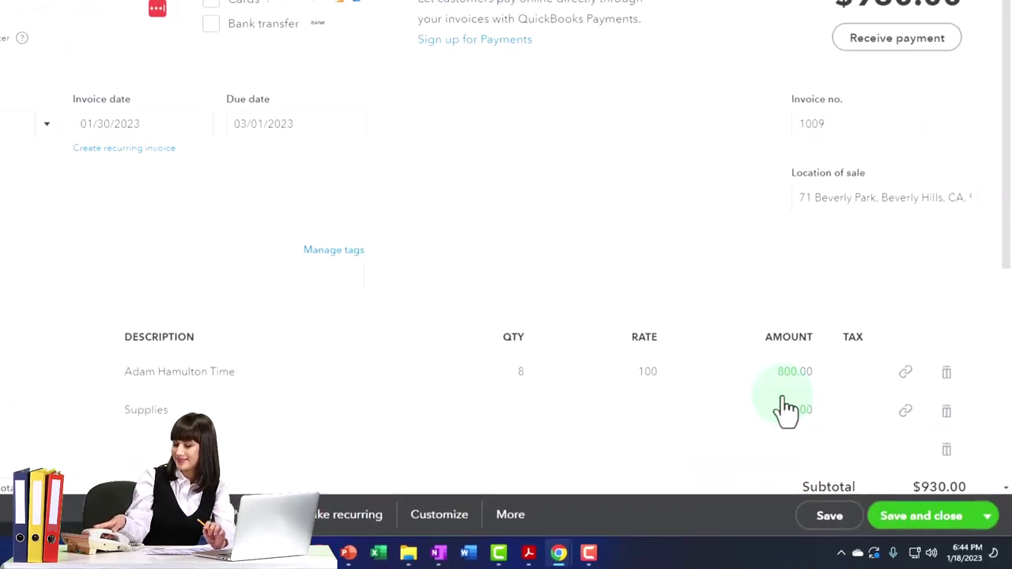
pyautogui.scroll(-2, 629, 314)
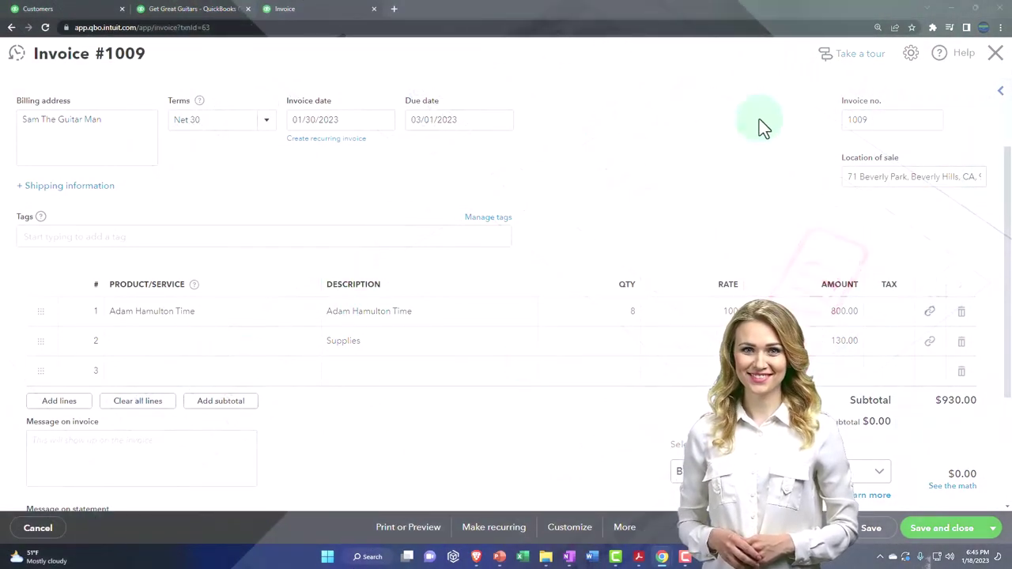
pyautogui.click(995, 54)
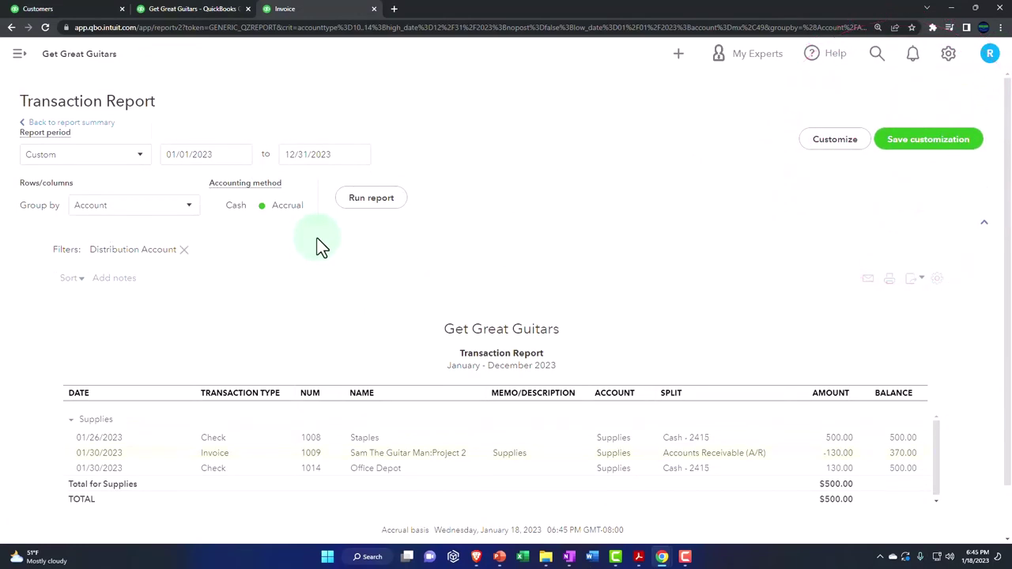
# Step: Start a new check from the customer page with Office Depot as the payee
pyautogui.click(79, 7)
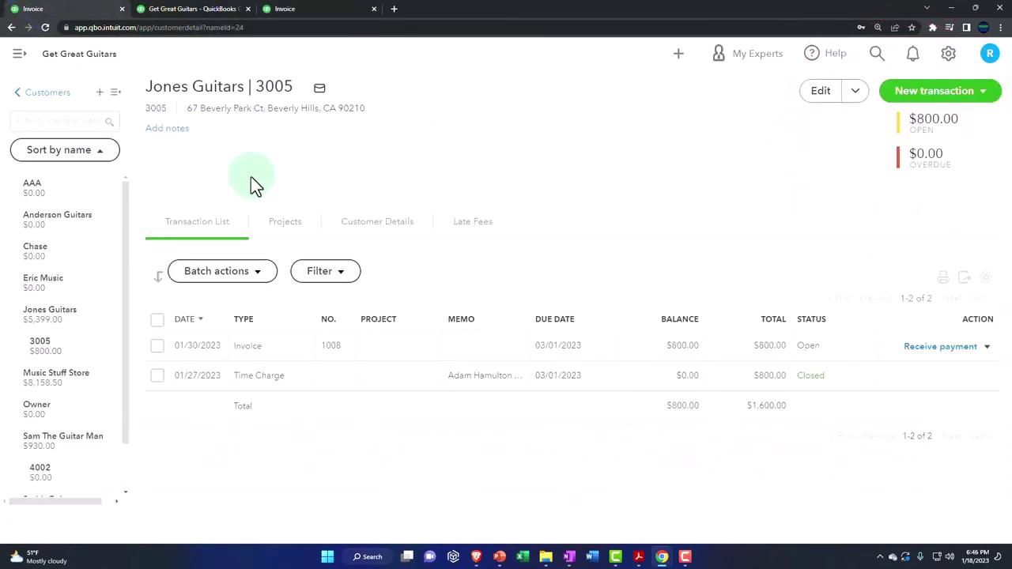
pyautogui.click(677, 54)
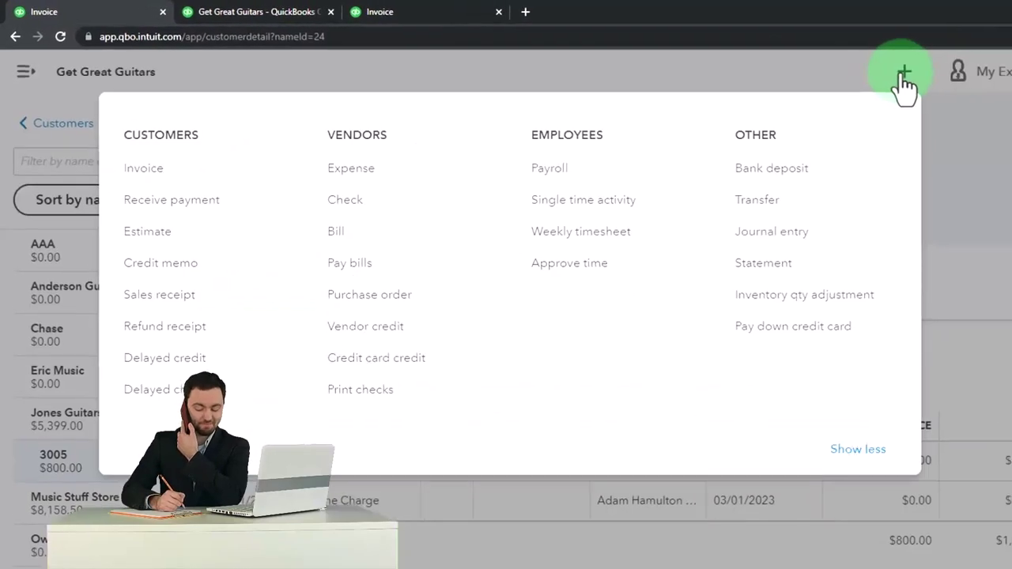
pyautogui.click(378, 203)
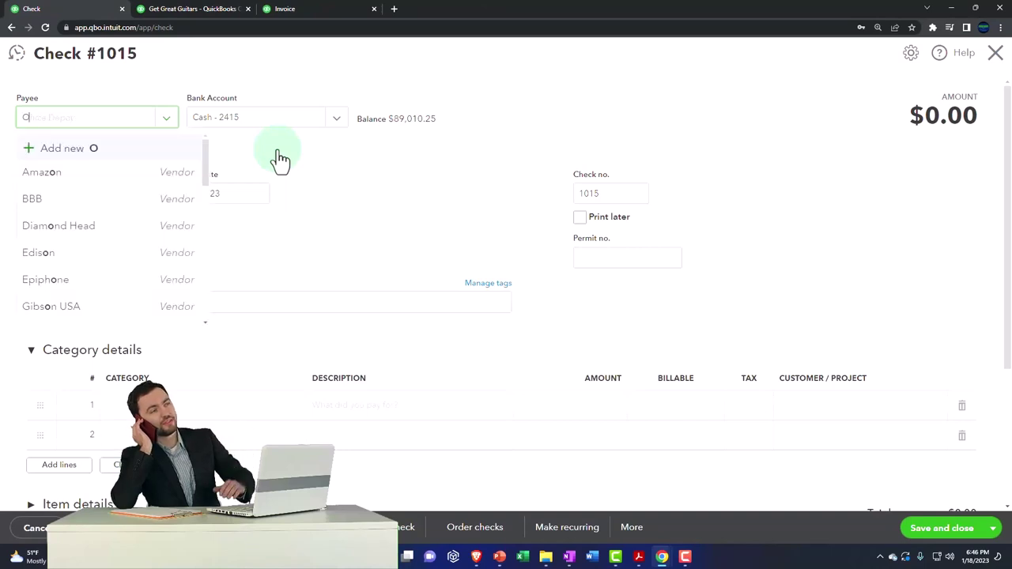
pyautogui.write('Off')
pyautogui.press('Down')
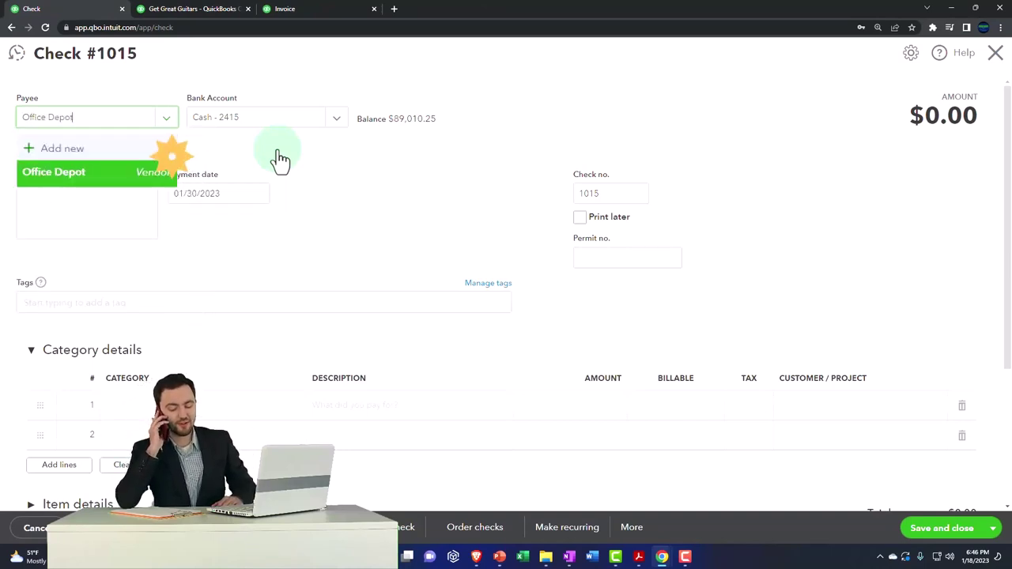
pyautogui.press('Tab')
pyautogui.press('Tab')
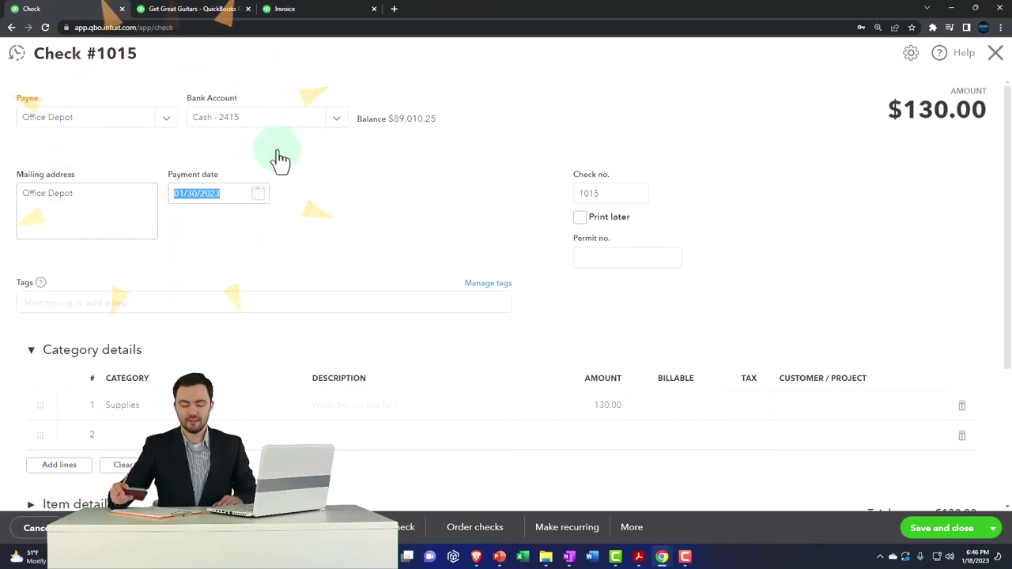
# Step: Set the amount of the check's Supplies line to 200, leaving the payment date and category as filled in
pyautogui.press('Tab')
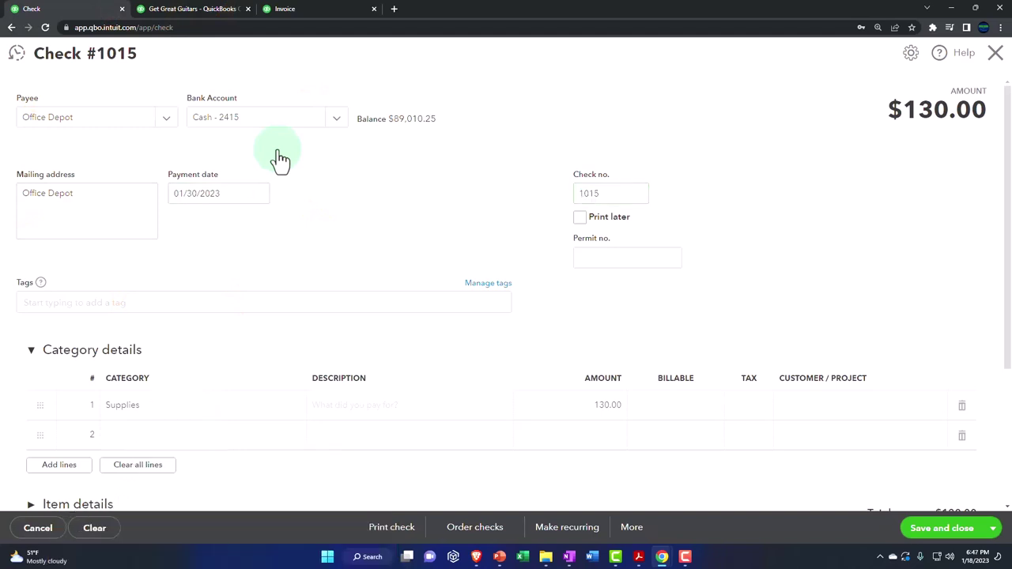
pyautogui.press('Tab')
pyautogui.press('Tab')
pyautogui.press('Tab')
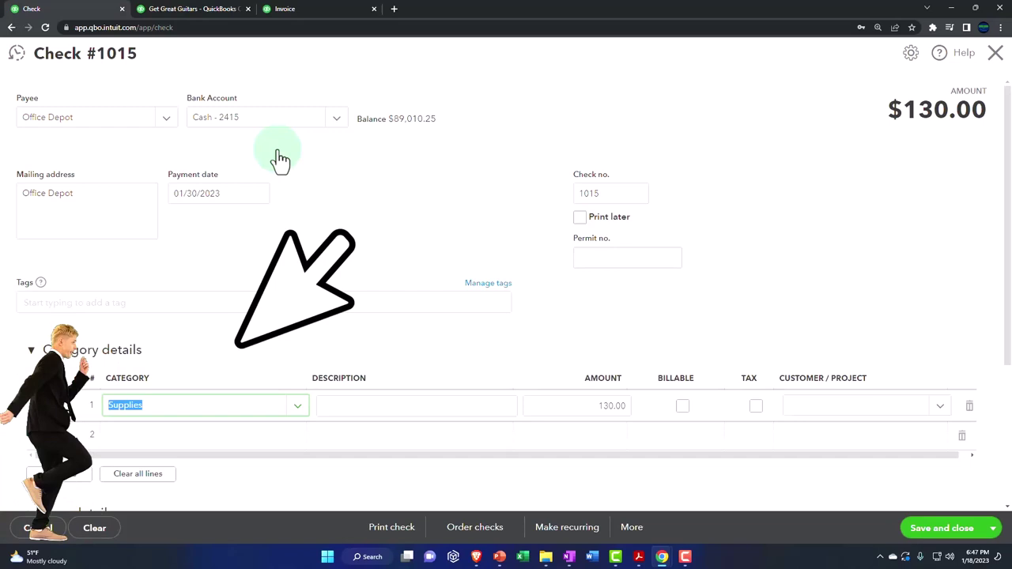
pyautogui.press('Tab')
pyautogui.press('Tab')
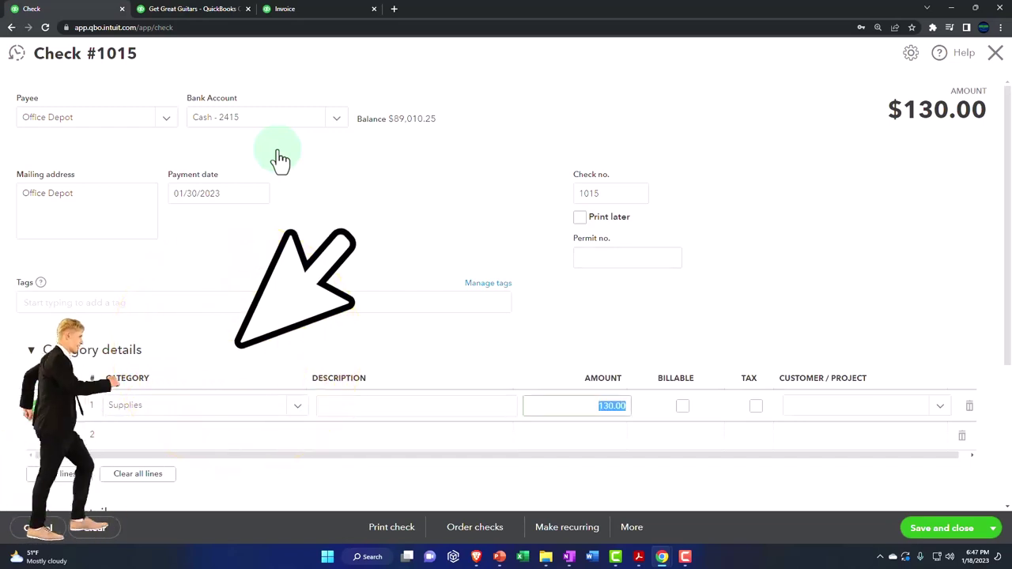
pyautogui.write('200')
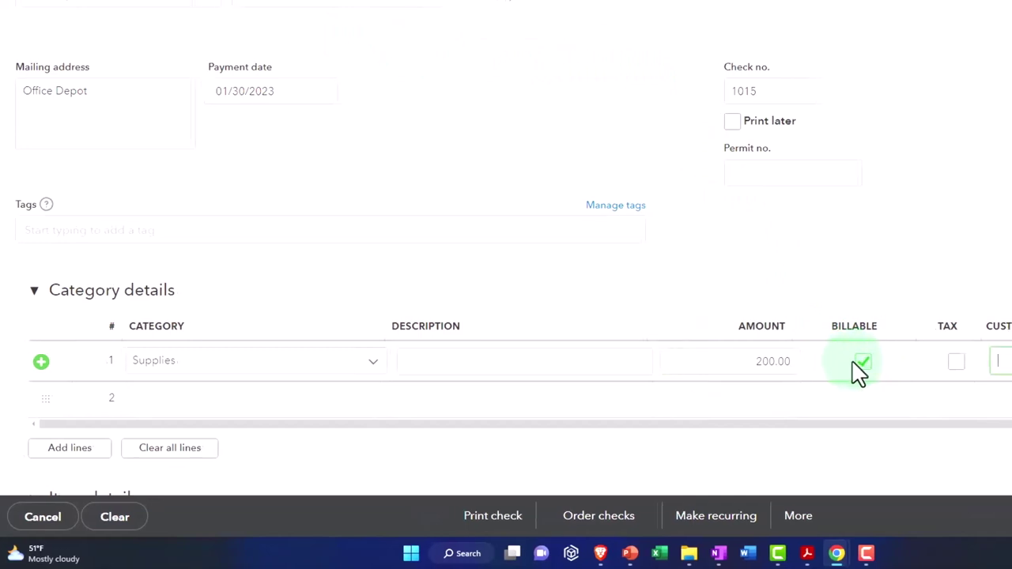
# Step: Make the Supplies line billable to Jones Guitars' sub-customer 3005, and save and close the check
pyautogui.press('Tab')
pyautogui.press('Tab')
pyautogui.write('300')
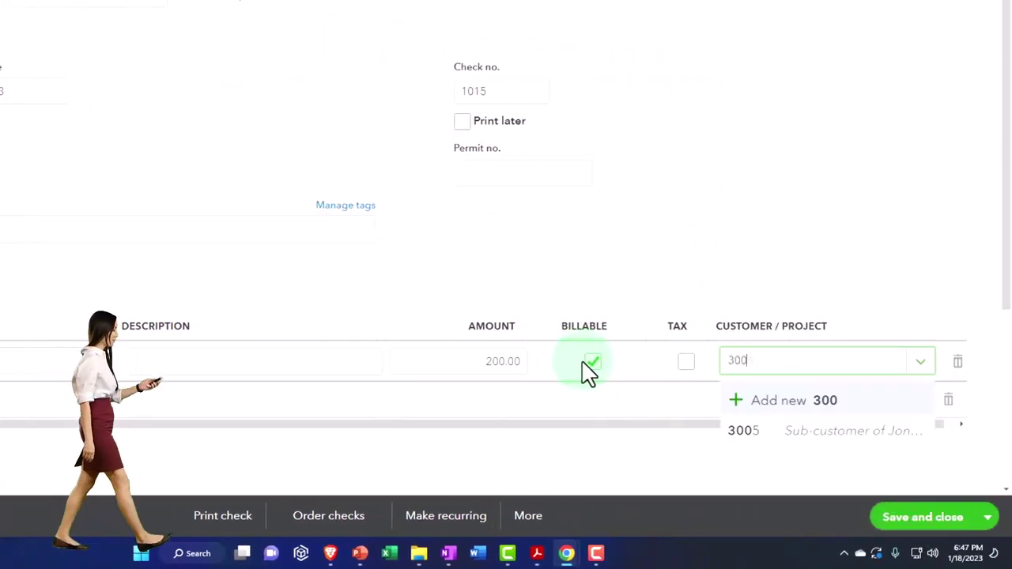
pyautogui.write('5')
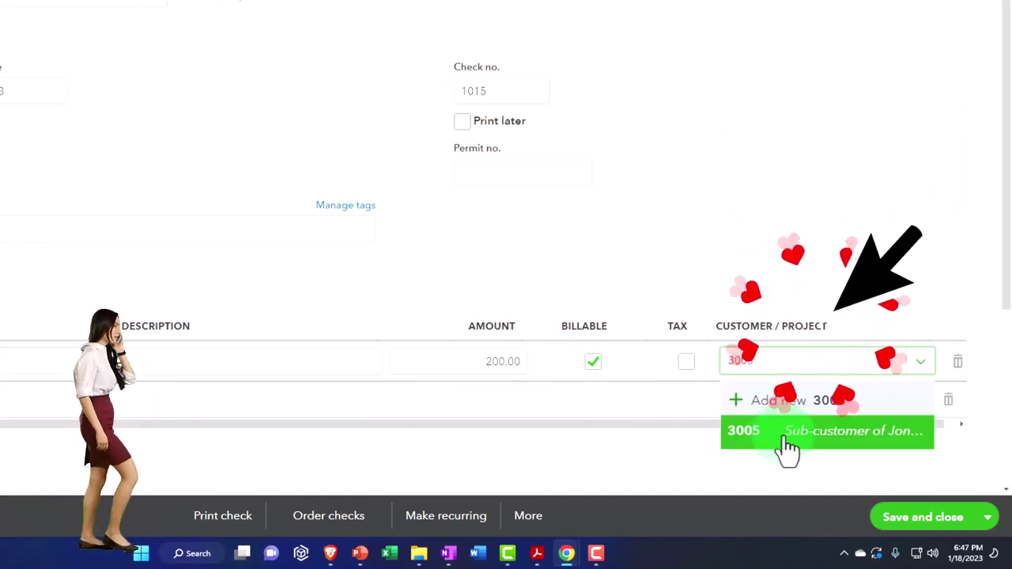
pyautogui.click(788, 447)
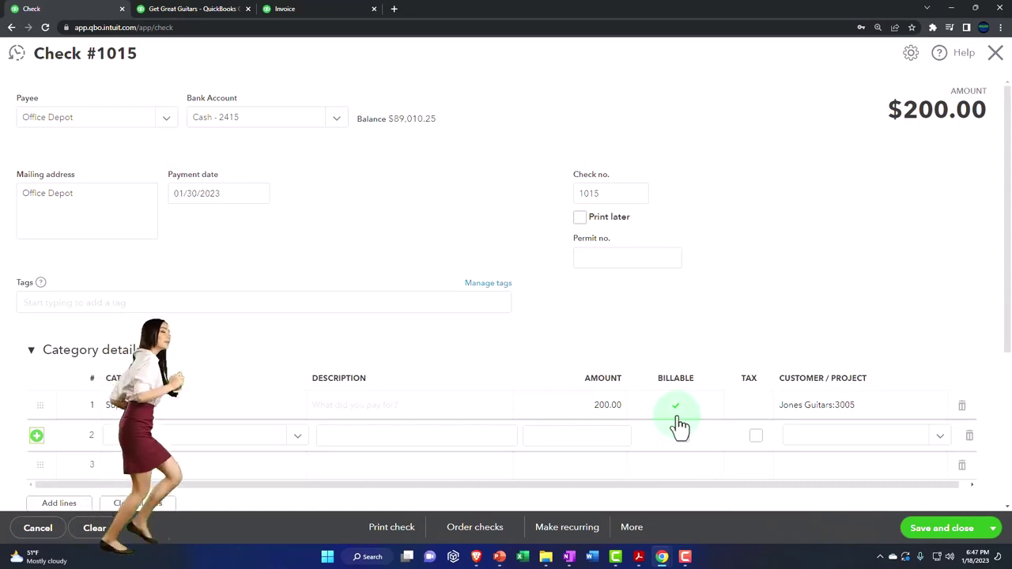
pyautogui.click(935, 528)
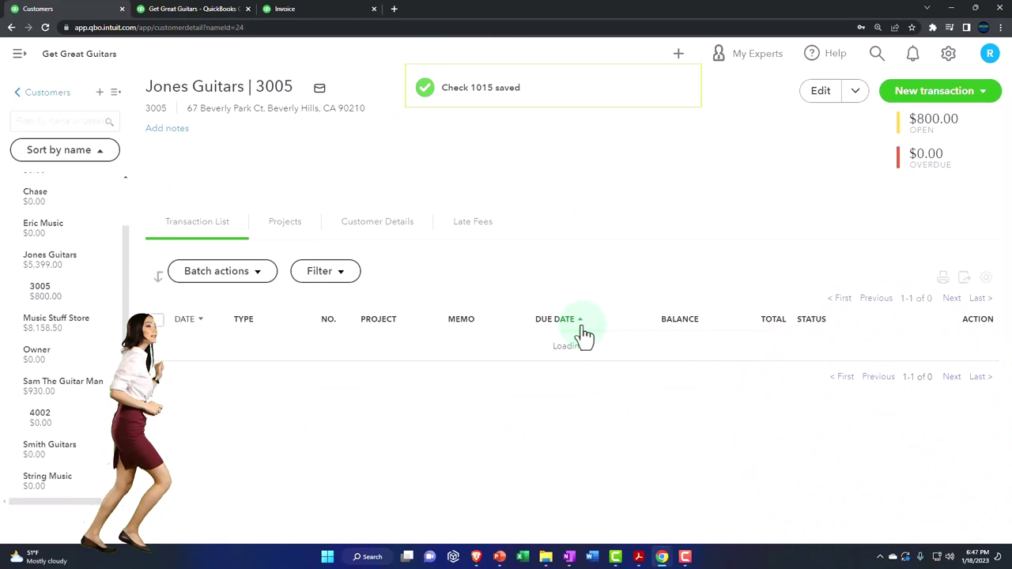
# Step: Create an invoice for Jones Guitars' sub-customer 3005 and add the Jan 30 billable expense of $200.00 to it
pyautogui.click(678, 57)
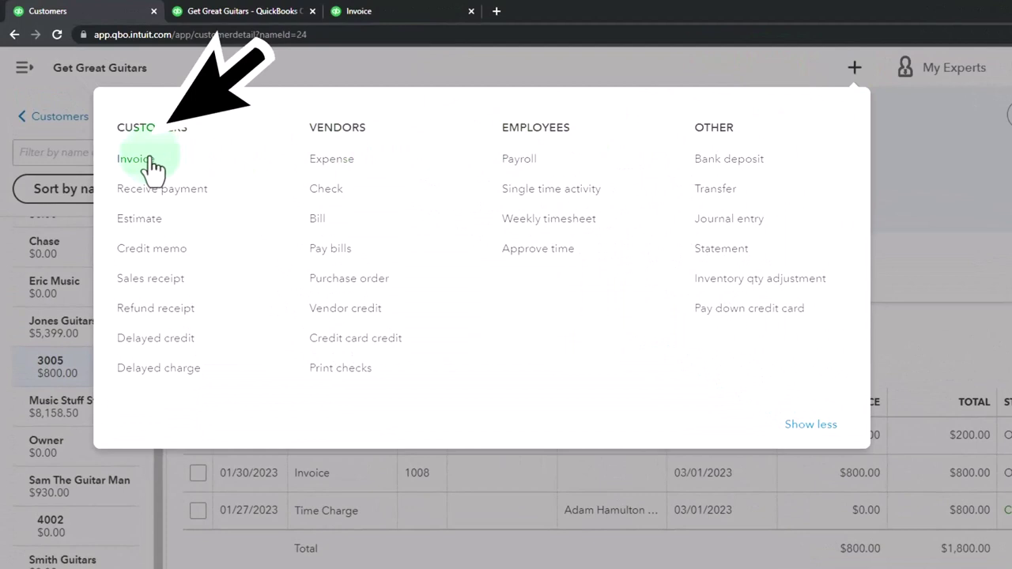
pyautogui.click(152, 164)
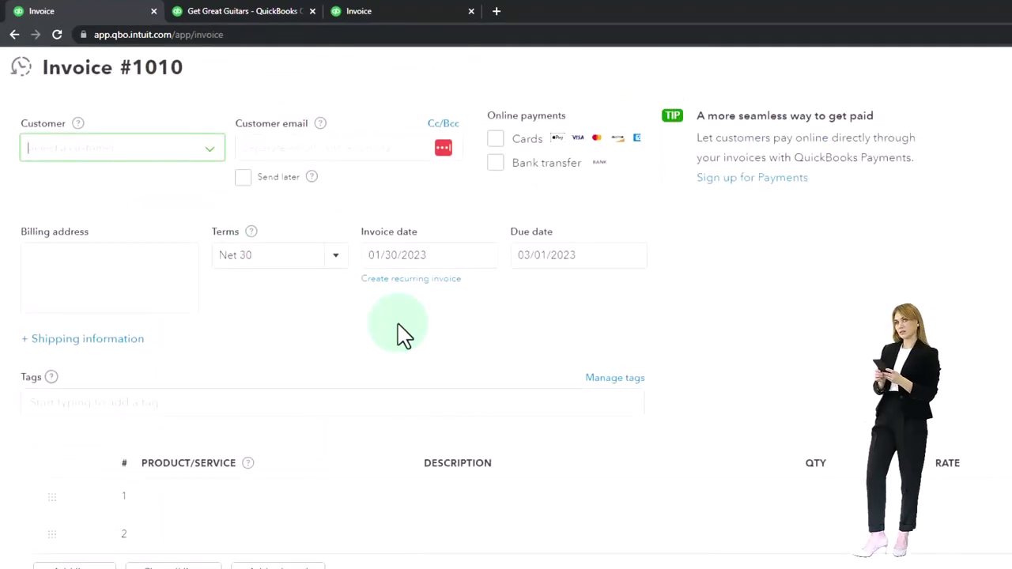
pyautogui.write('3005')
pyautogui.press('Down')
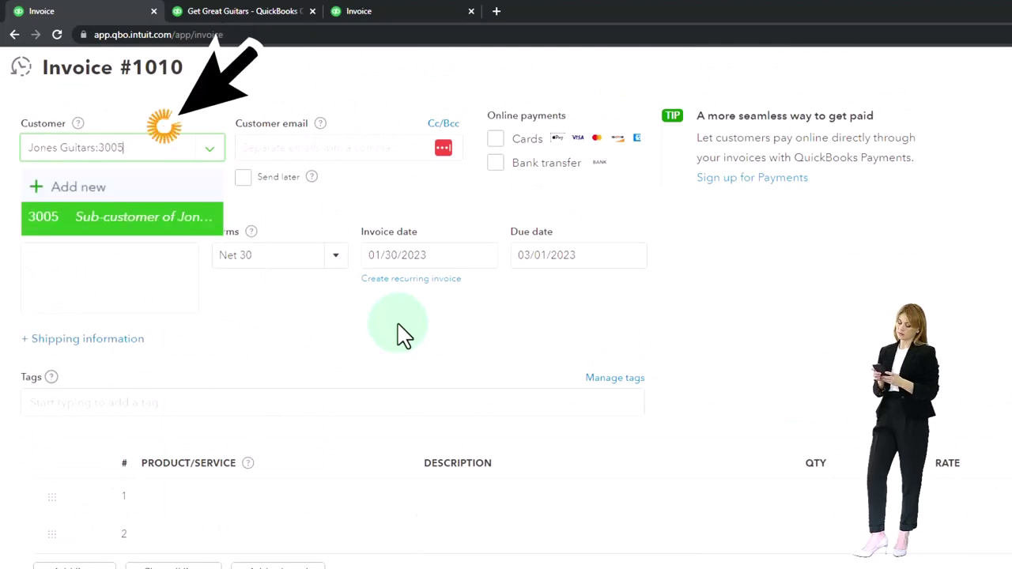
pyautogui.press('Return')
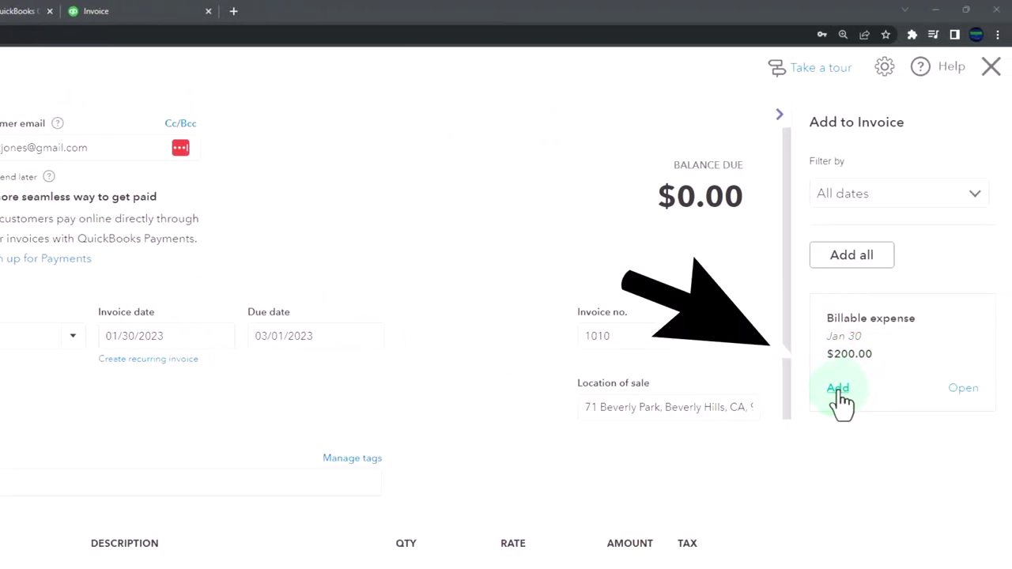
pyautogui.click(837, 388)
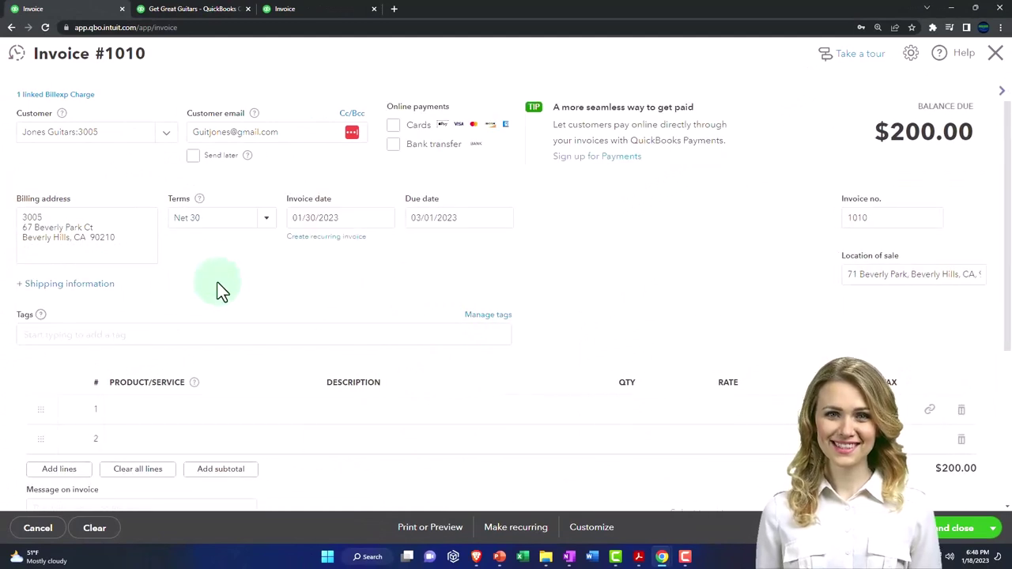
# Step: Enter "Supplies" as the description of the invoice's billable expense line, and save and close the invoice
pyautogui.scroll(-1, 174, 332)
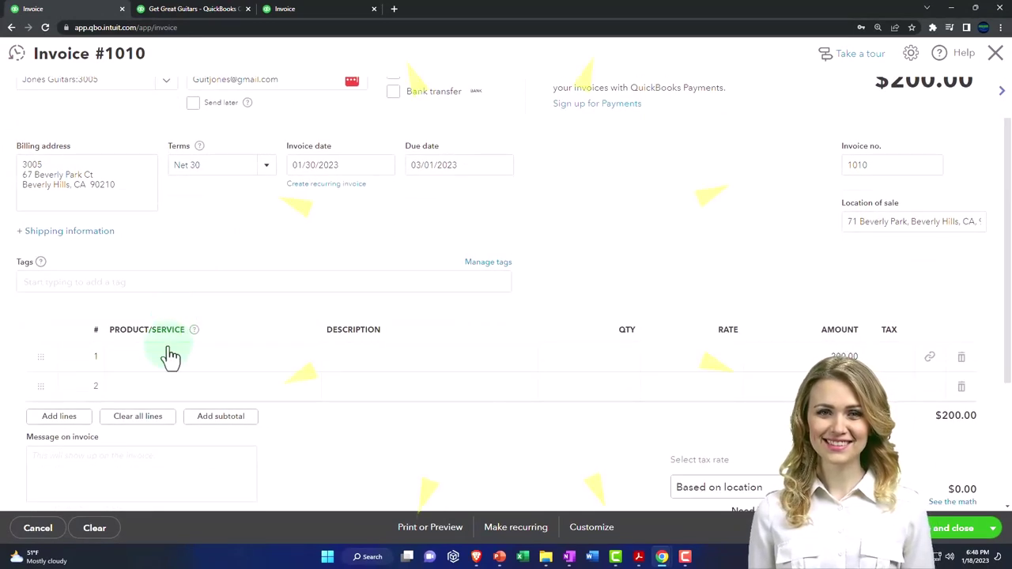
pyautogui.click(367, 365)
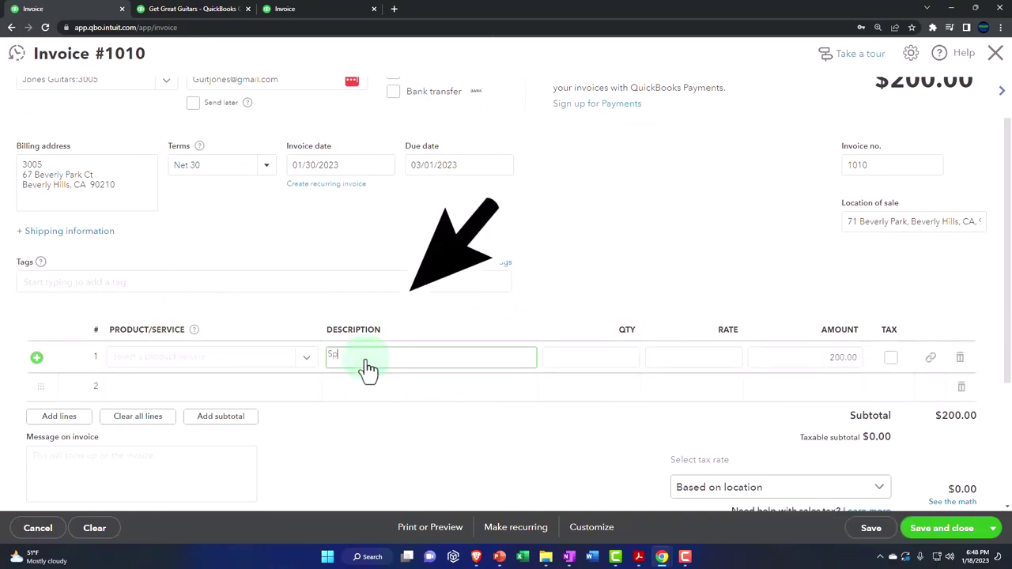
pyautogui.write('Supplies')
pyautogui.press('Tab')
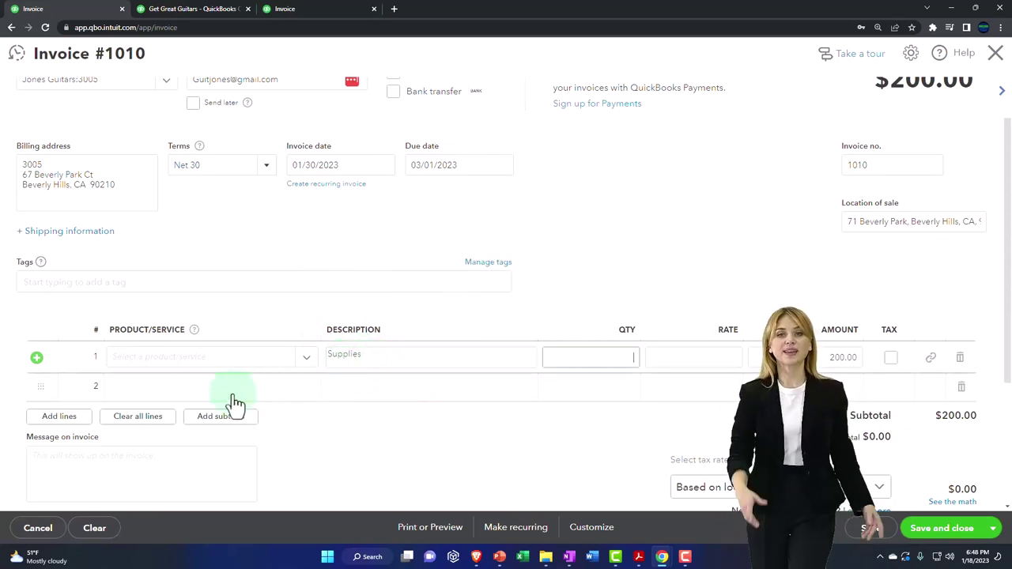
pyautogui.click(224, 282)
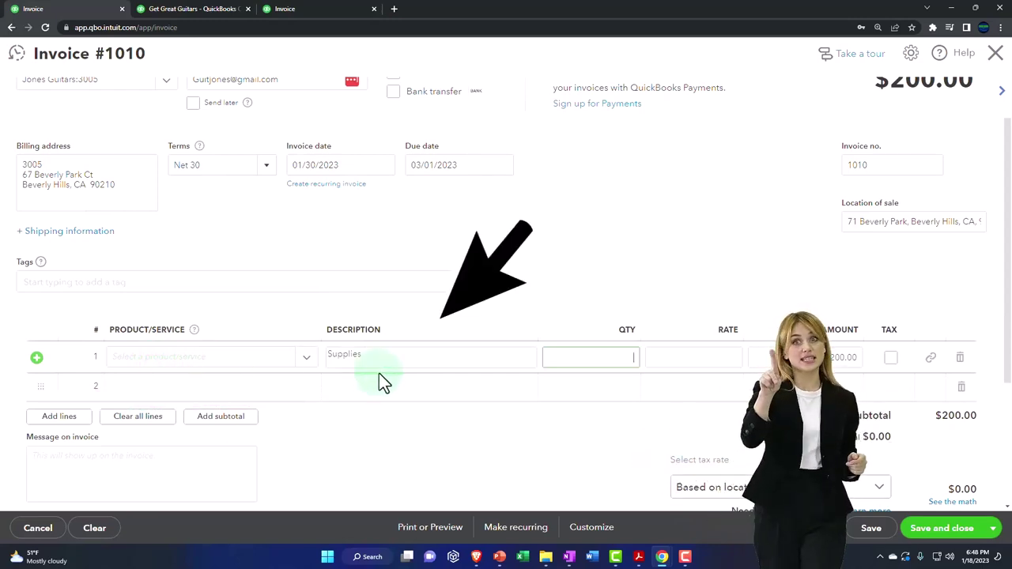
pyautogui.scroll(-3, 423, 396)
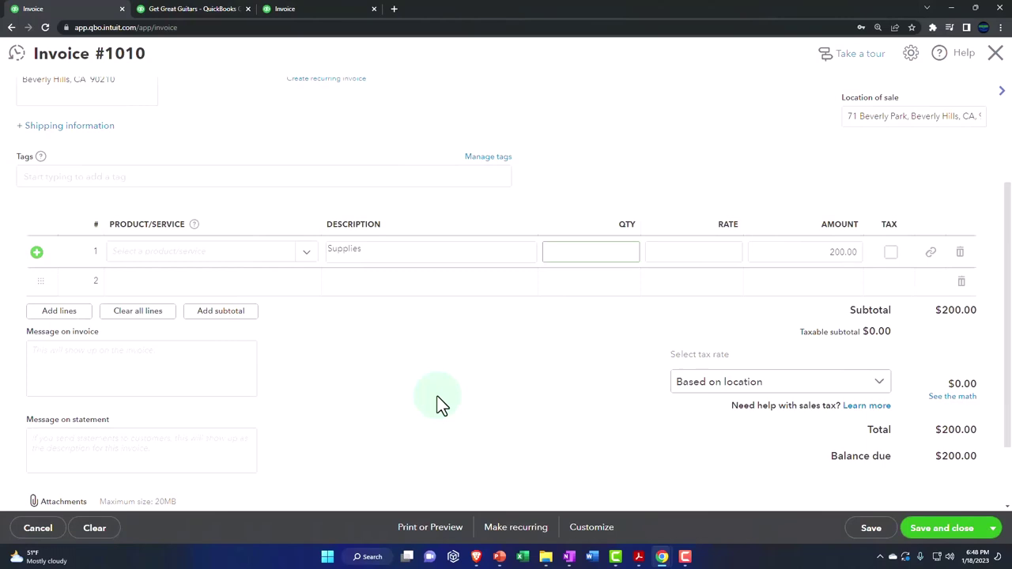
pyautogui.scroll(-1, 439, 399)
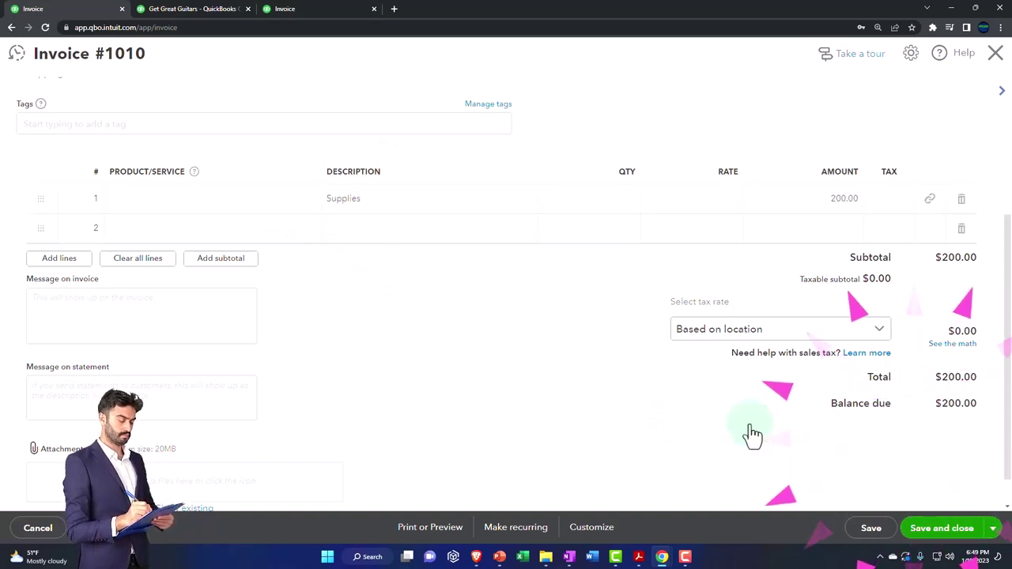
# Step: Check the invoice's effect on the refreshed Balance Sheet by reviewing the Accounts Receivable transaction detail, and return to the report
pyautogui.click(199, 11)
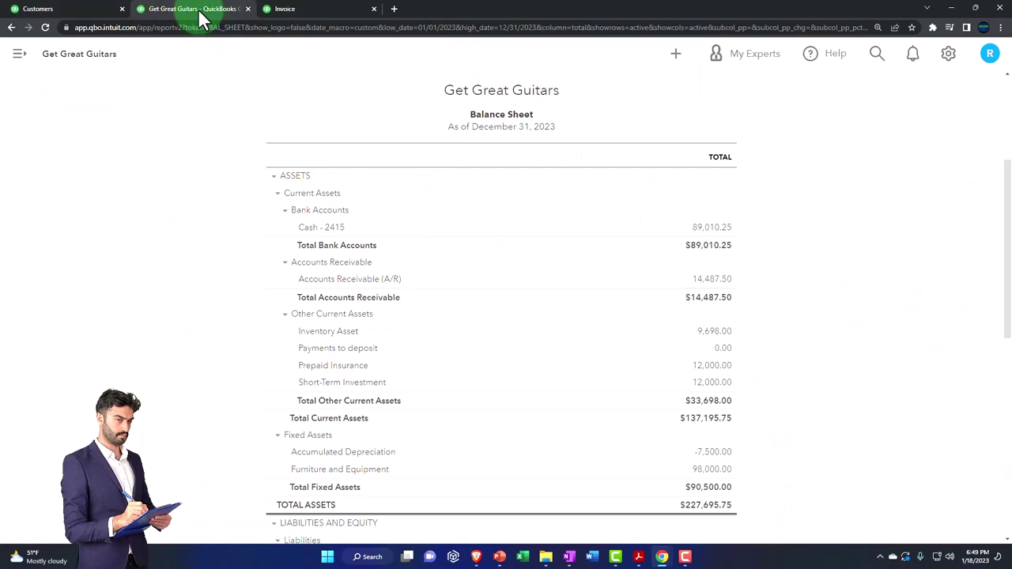
pyautogui.scroll(3, 553, 288)
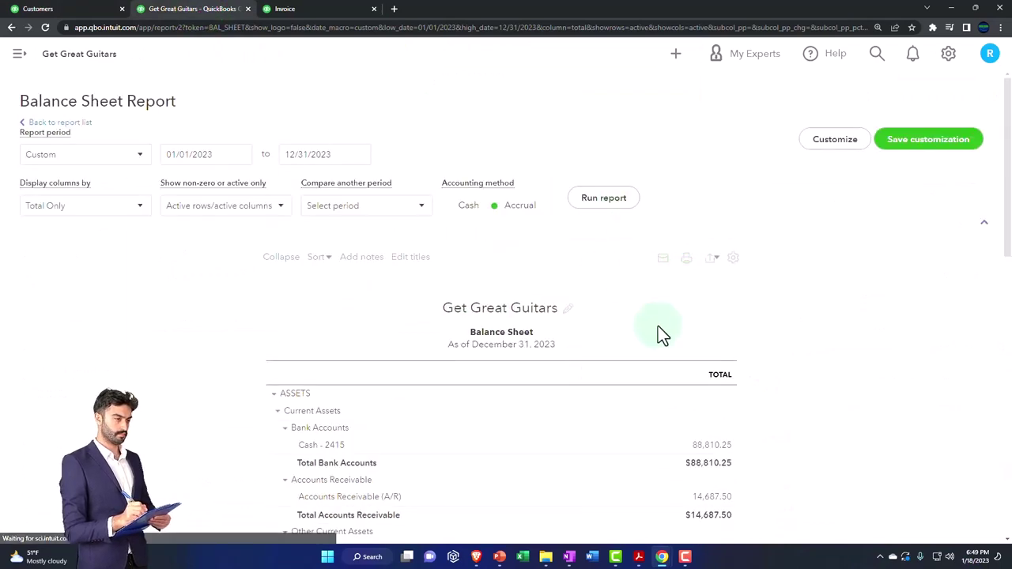
pyautogui.scroll(-2, 658, 327)
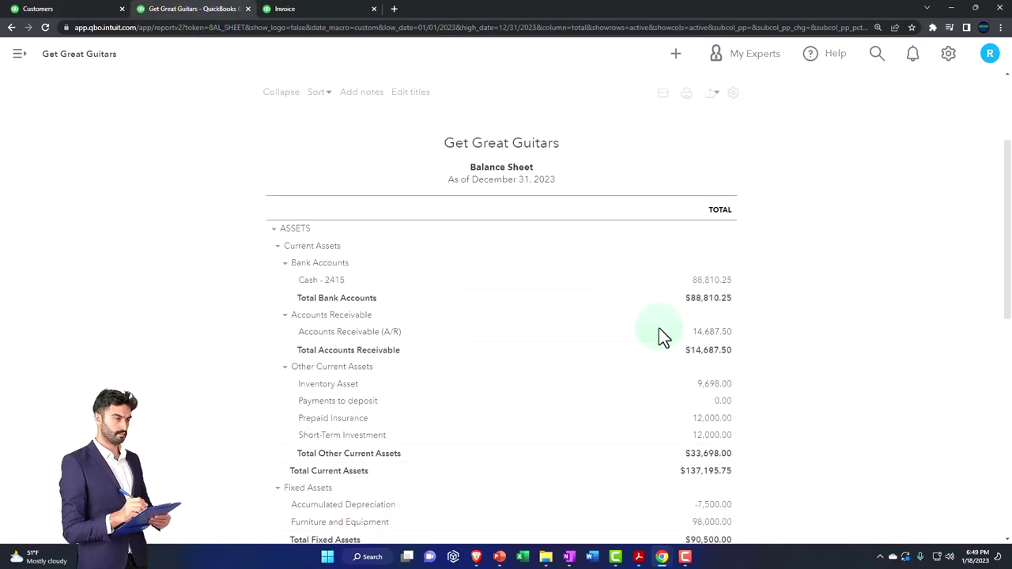
pyautogui.click(701, 335)
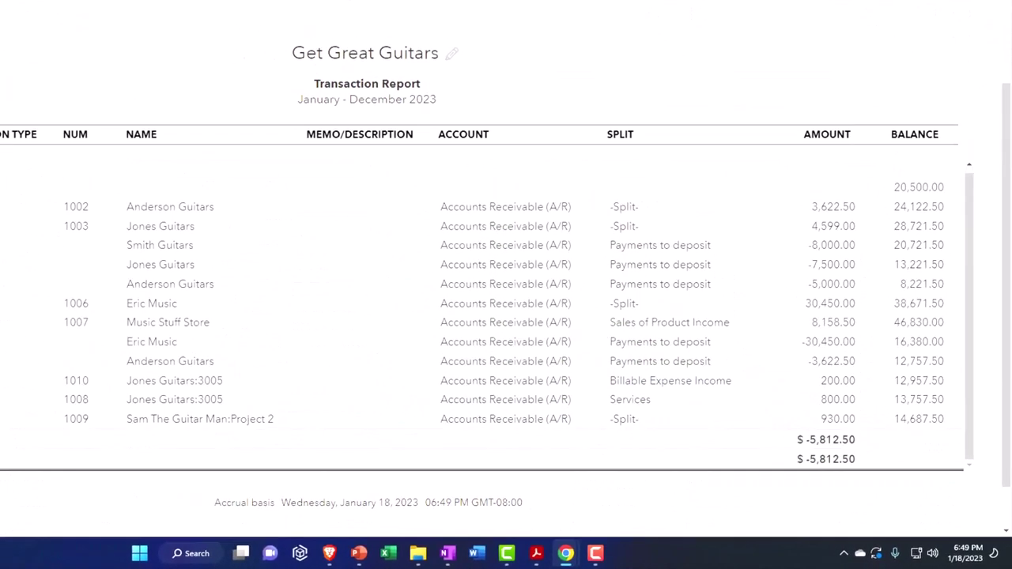
pyautogui.click(99, 119)
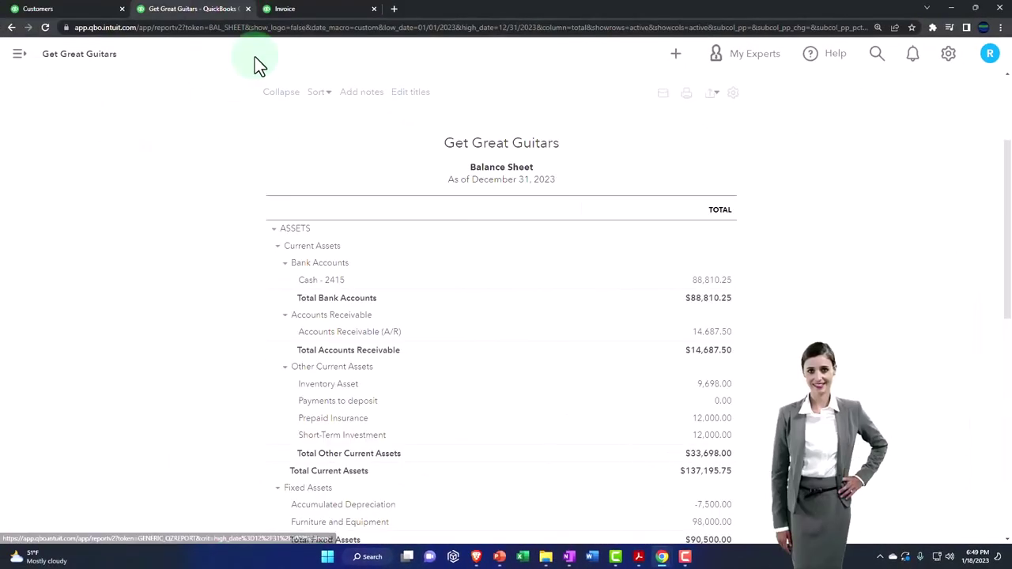
# Step: Review the Supplies transaction detail behind the Profit and Loss report, return to the summary, and examine its income and expense lines
pyautogui.click(284, 10)
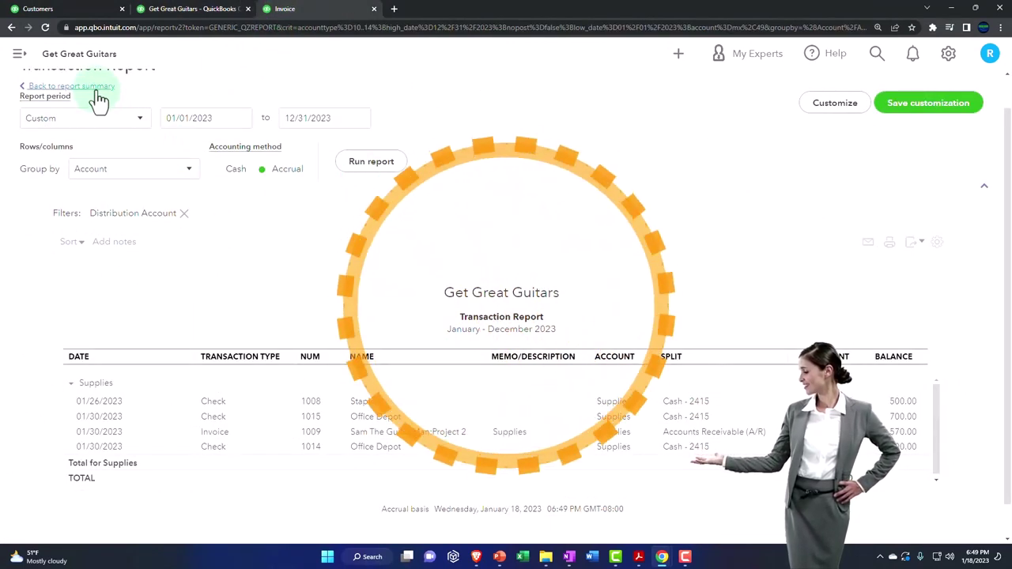
pyautogui.click(97, 99)
pyautogui.scroll(2, 201, 237)
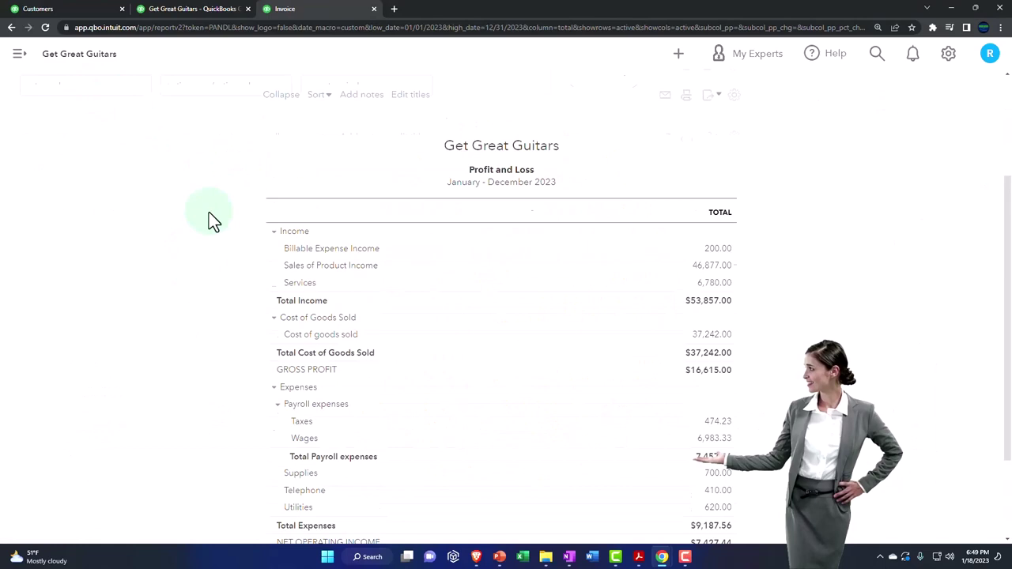
pyautogui.scroll(-1, 616, 237)
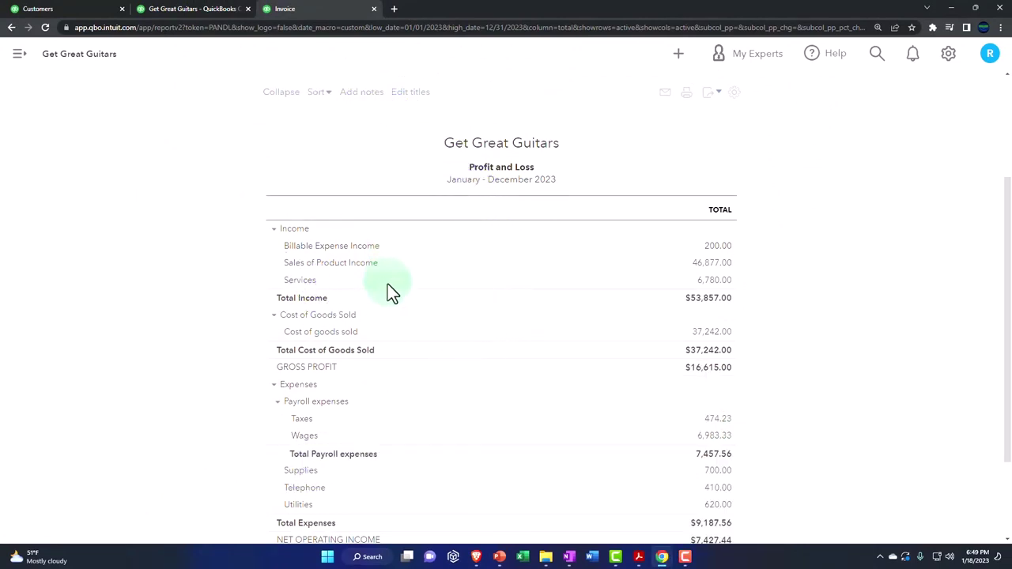
# Step: Create a new expense form and collapse its Category details section to work with the item lines
pyautogui.hotkey('ctrl', '1')
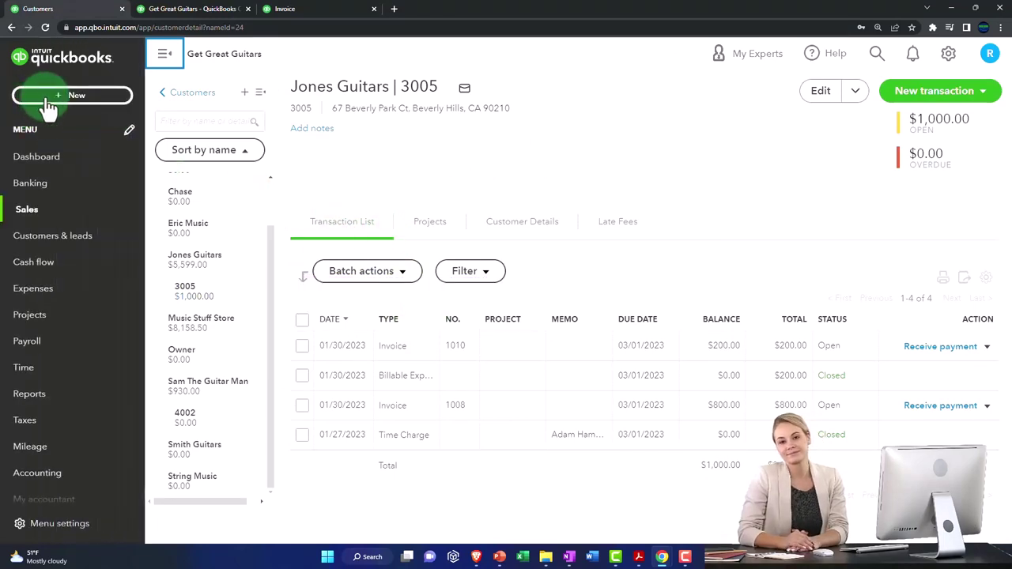
pyautogui.click(49, 105)
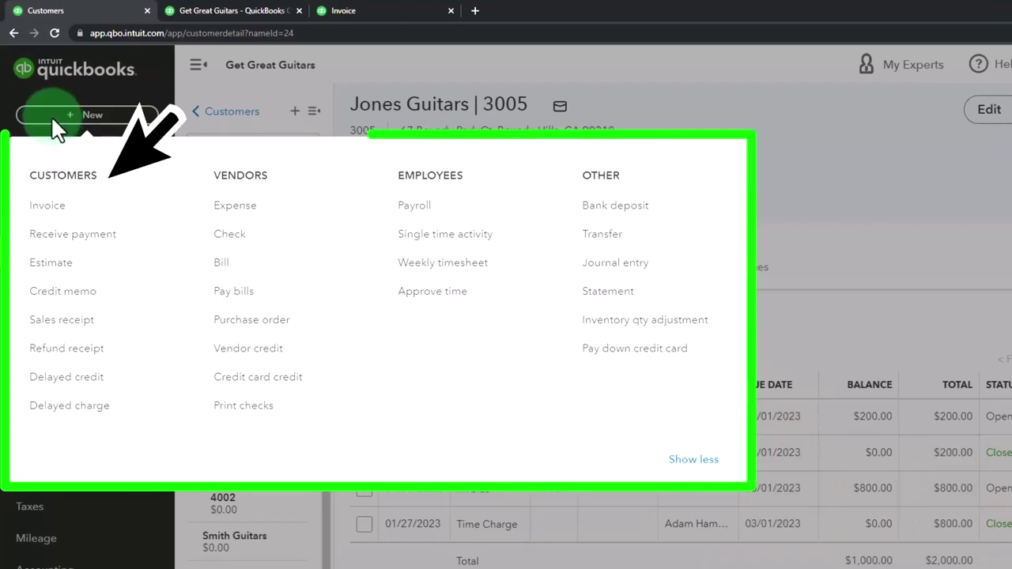
pyautogui.click(61, 207)
pyautogui.click(234, 207)
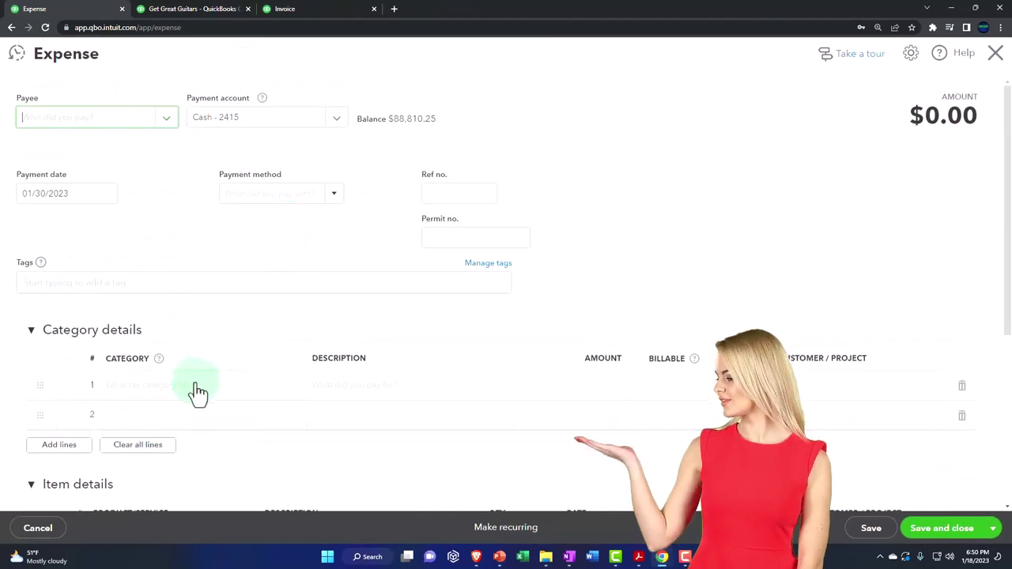
pyautogui.click(197, 397)
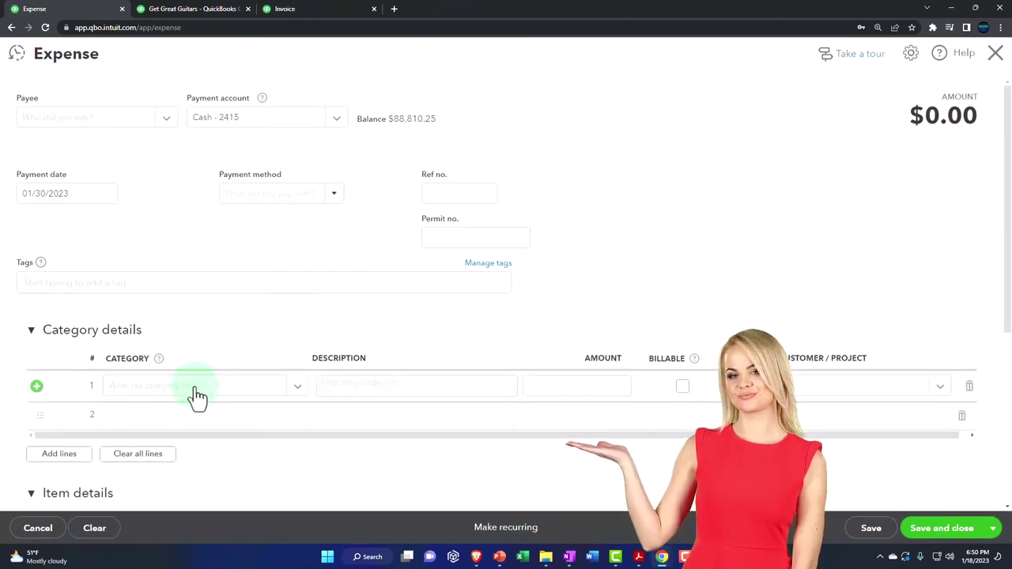
pyautogui.click(32, 332)
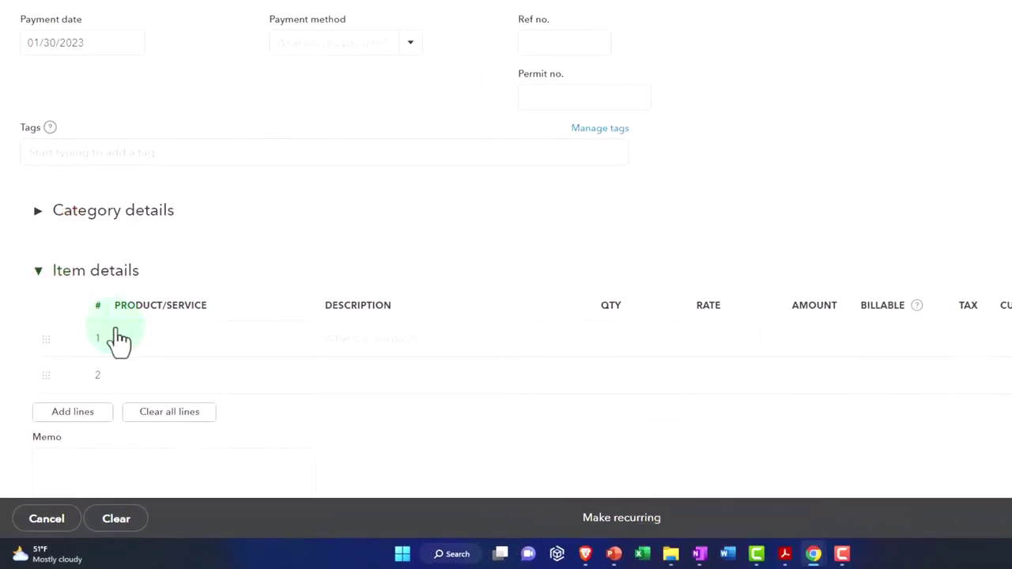
# Step: Start adding a new non-inventory product from the first item line of the expense
pyautogui.click(186, 355)
pyautogui.click(289, 348)
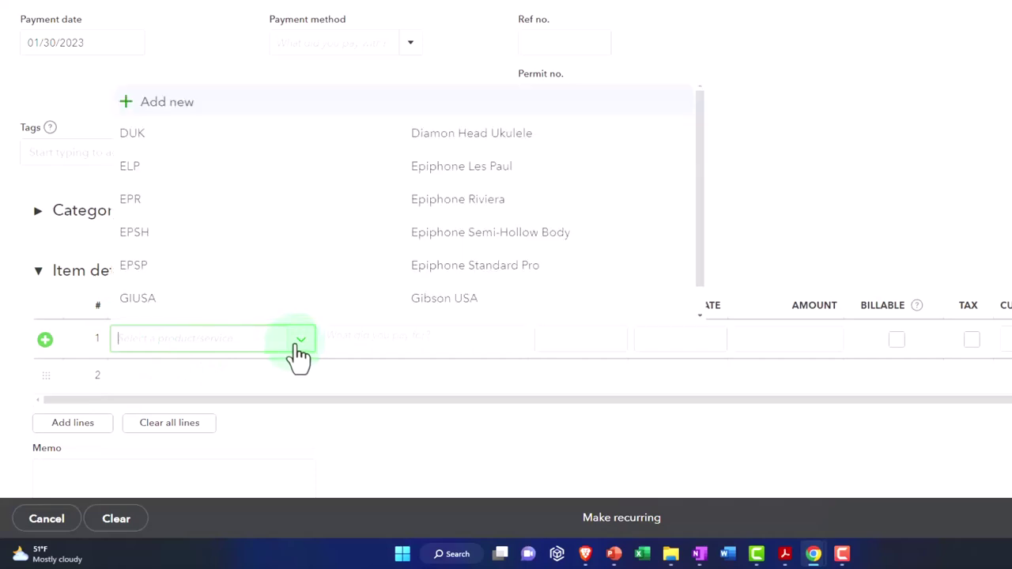
pyautogui.click(196, 103)
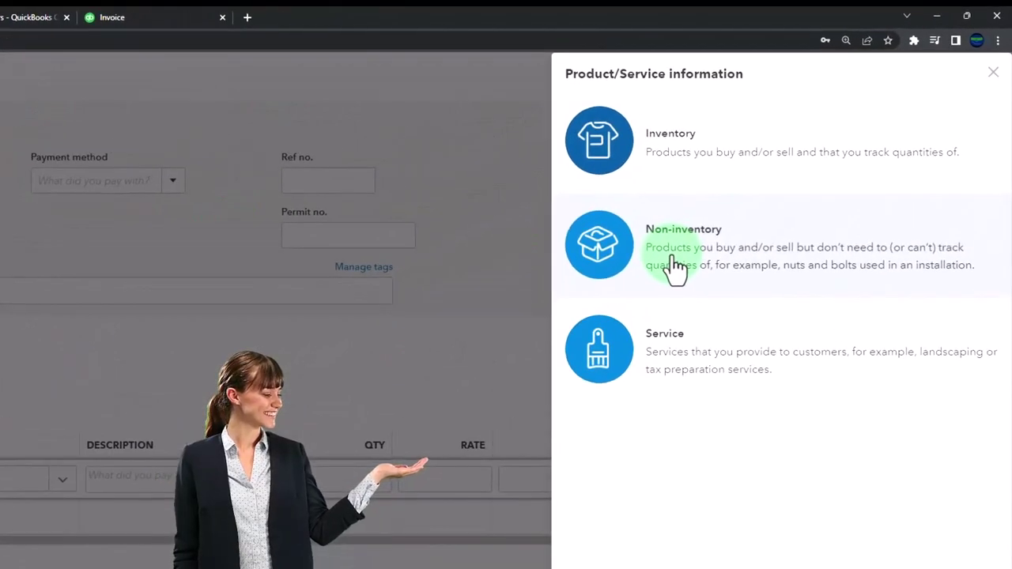
pyautogui.click(676, 267)
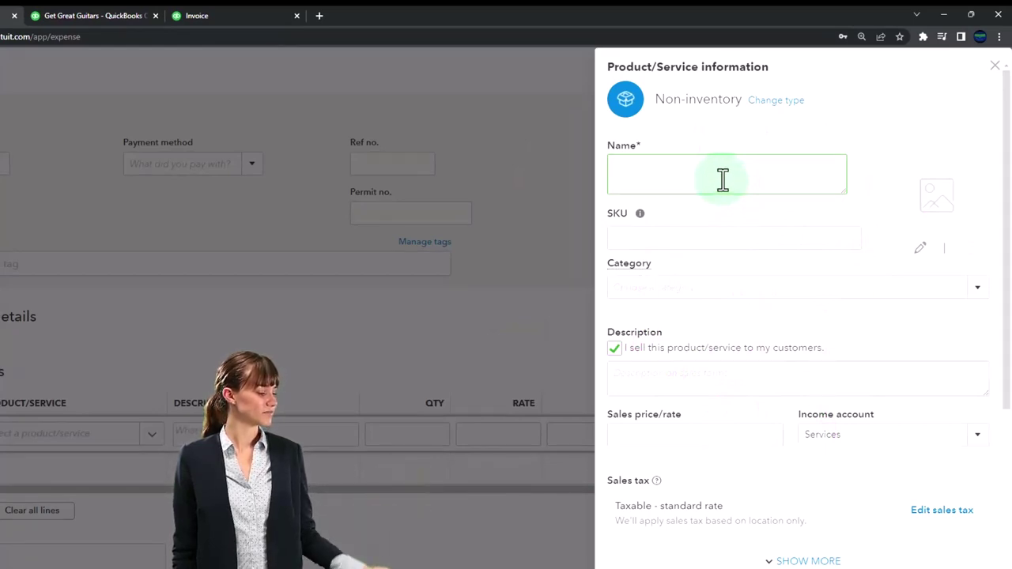
# Step: Name the non-inventory item "Supplies" and enter "Supplies" as its sales description, leaving the category and sales price blank
pyautogui.write('Supplies')
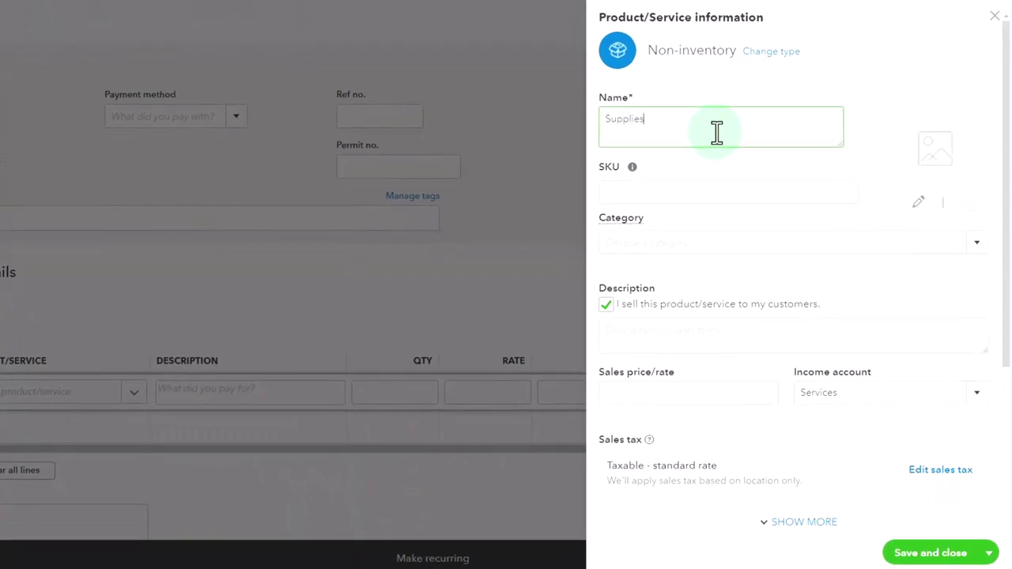
pyautogui.doubleClick(716, 131)
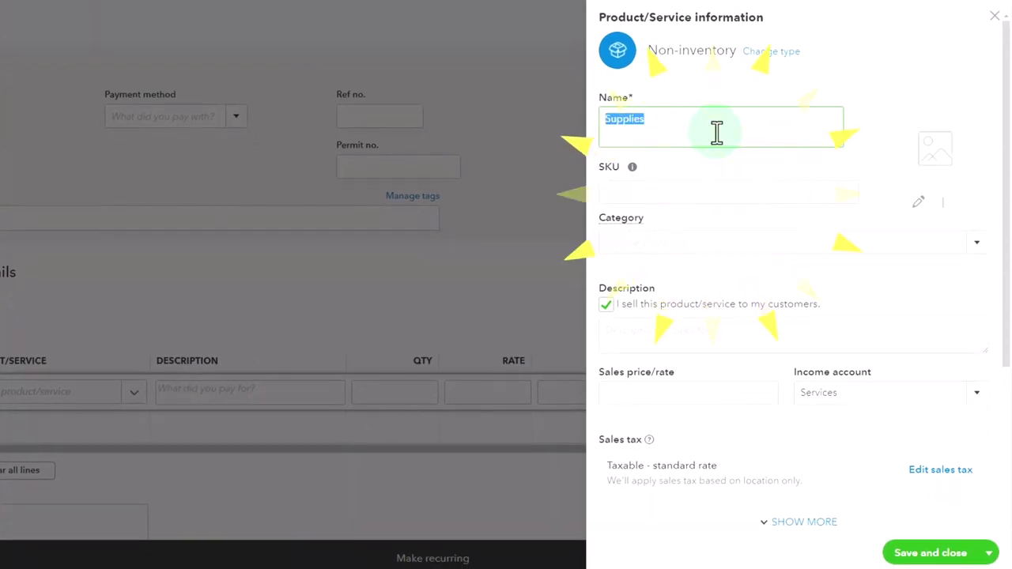
pyautogui.click(977, 257)
pyautogui.scroll(-1, 684, 273)
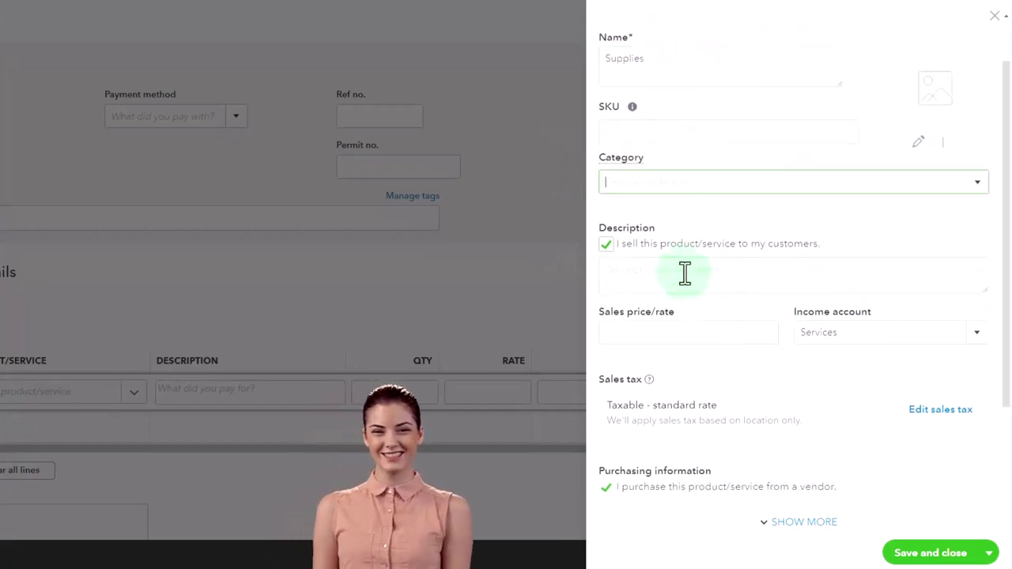
pyautogui.click(685, 273)
pyautogui.write('Supplies')
pyautogui.scroll(-1, 682, 273)
pyautogui.click(655, 274)
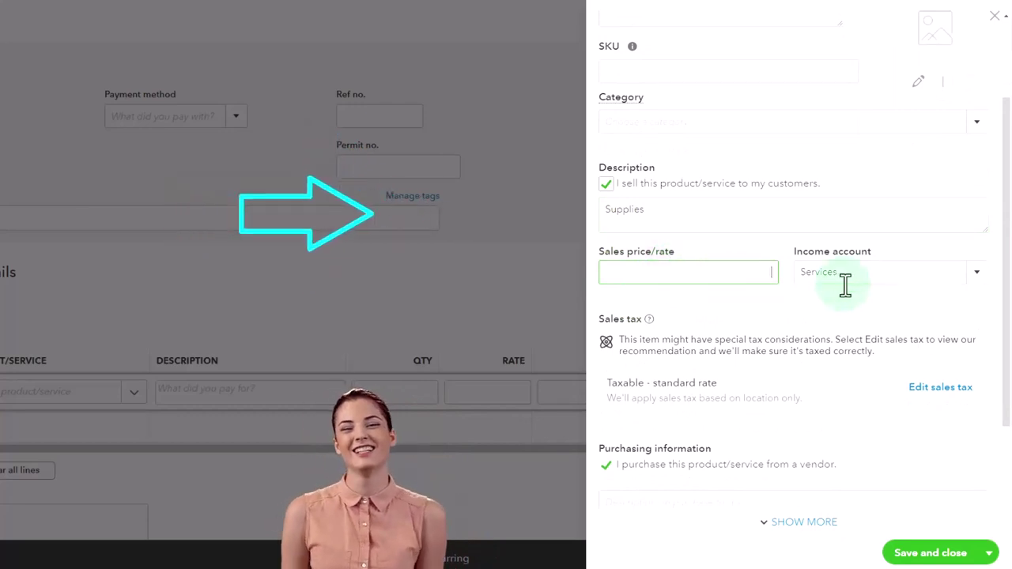
# Step: Keep Services as the item's income account and set its sales tax to Nontaxable
pyautogui.click(981, 281)
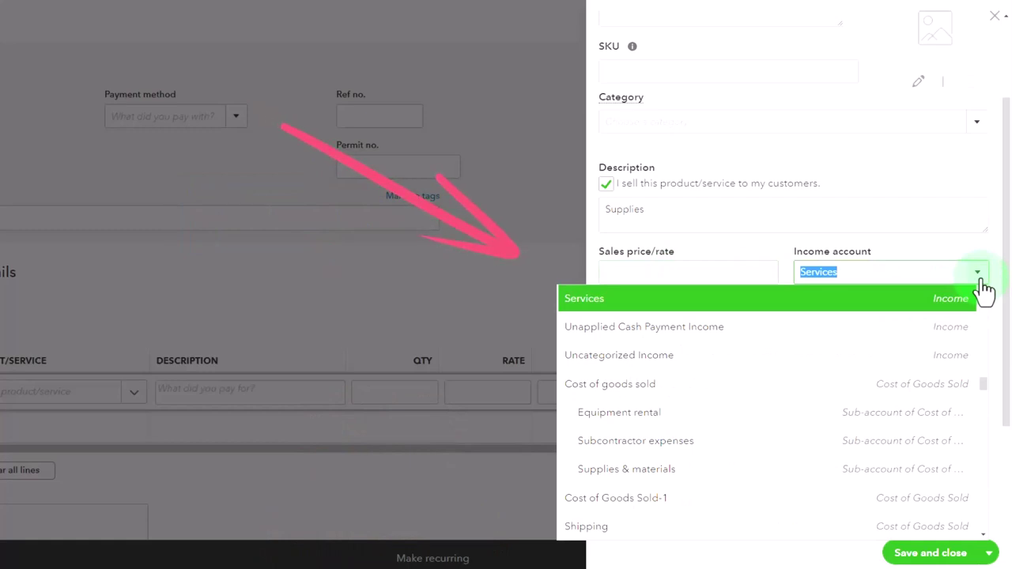
pyautogui.click(982, 288)
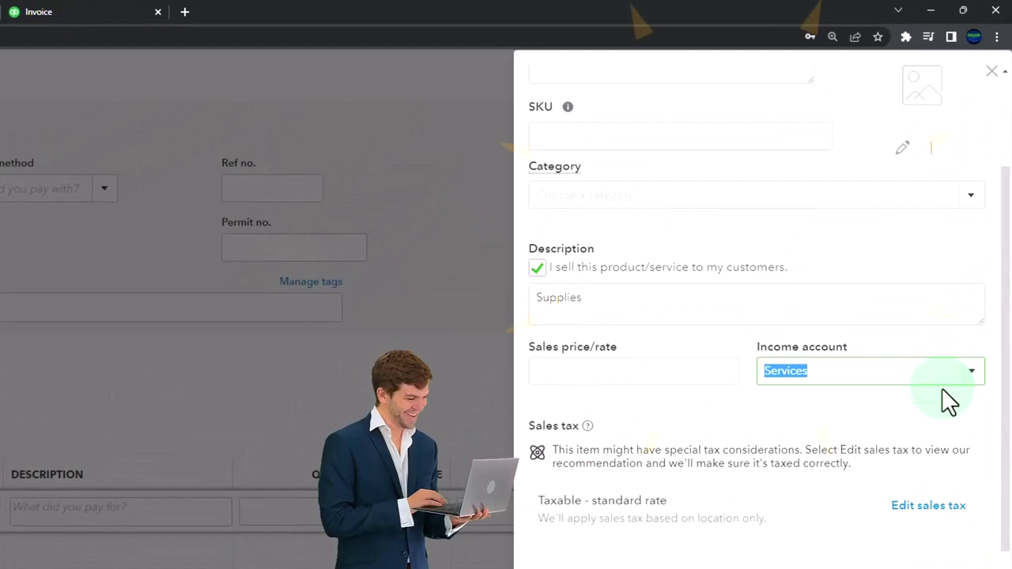
pyautogui.scroll(-1, 926, 429)
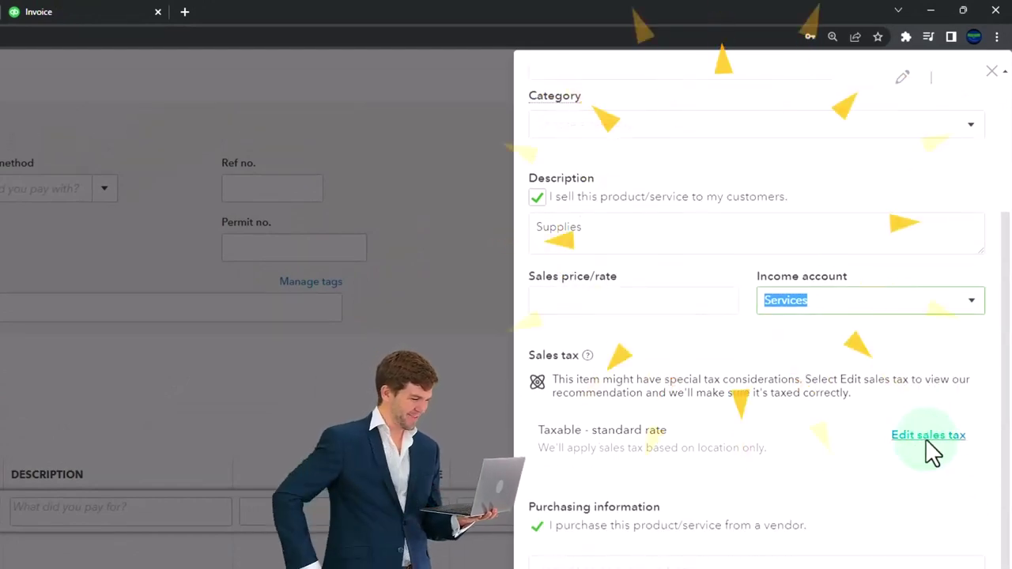
pyautogui.click(926, 436)
pyautogui.scroll(-10, 779, 517)
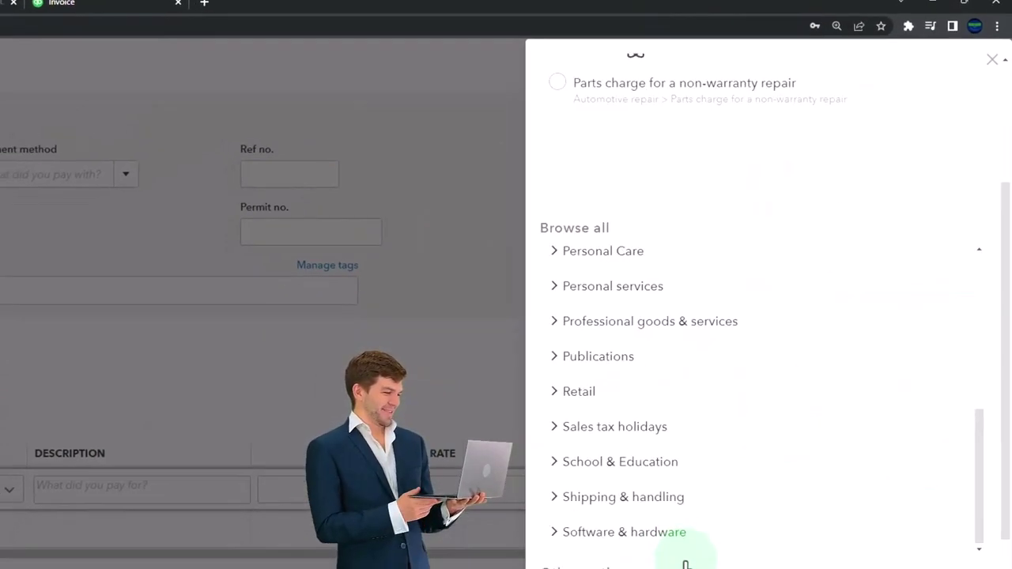
pyautogui.scroll(-2, 664, 545)
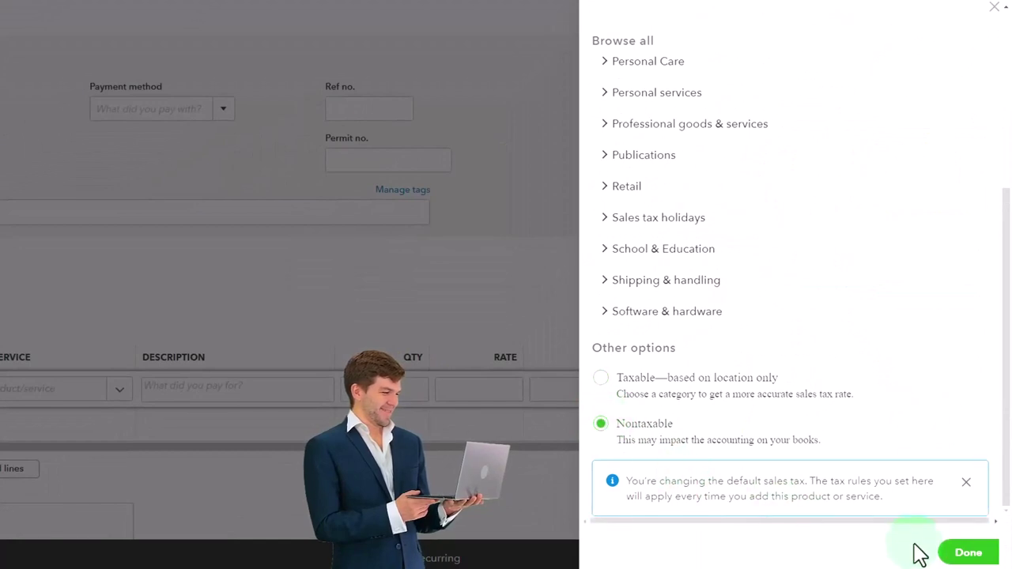
pyautogui.click(965, 553)
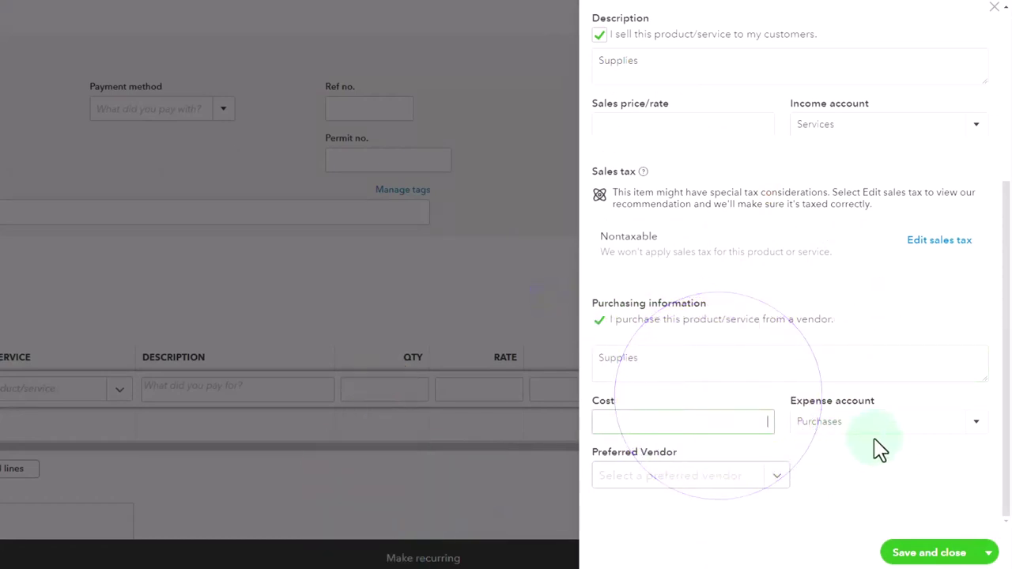
# Step: Set the item's expense account to Supplies, and save and close the new non-inventory item
pyautogui.click(975, 432)
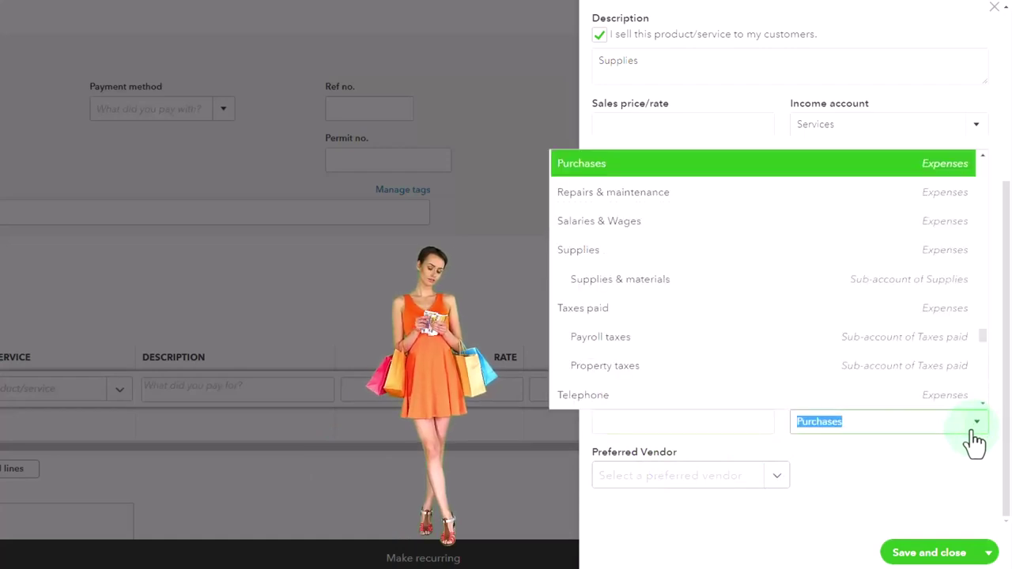
pyautogui.scroll(-2, 831, 303)
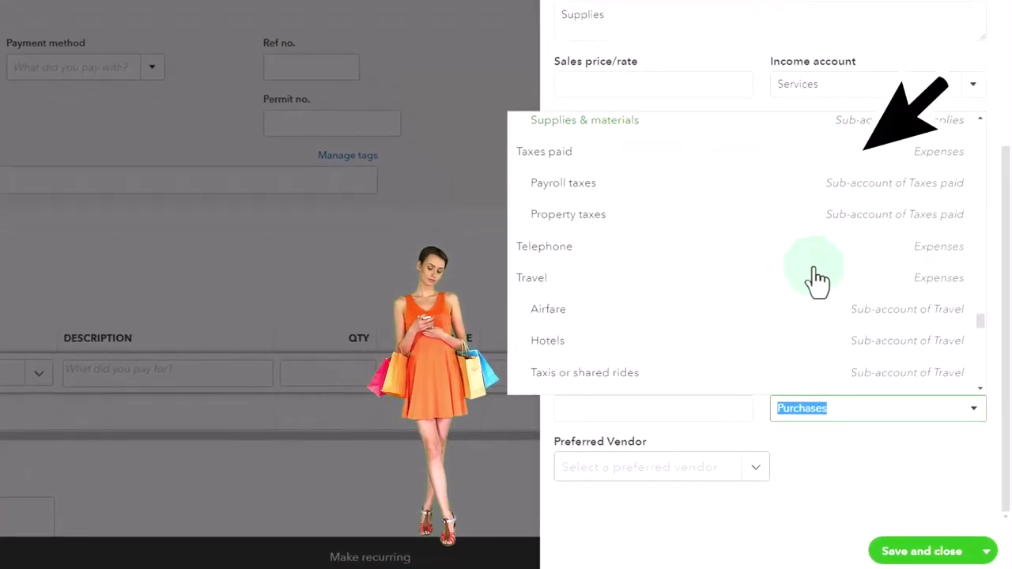
pyautogui.scroll(-5, 817, 278)
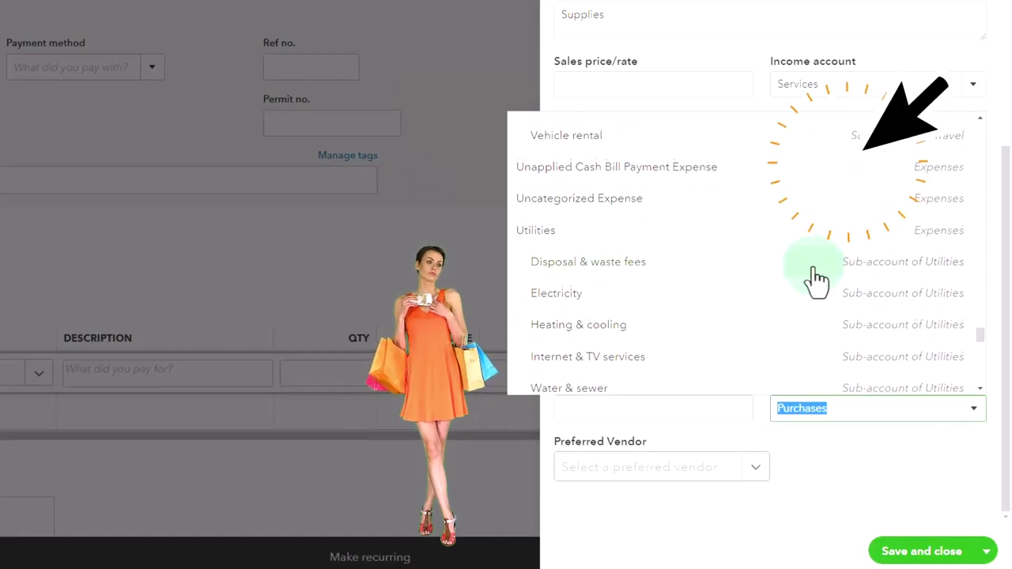
pyautogui.scroll(-4, 817, 278)
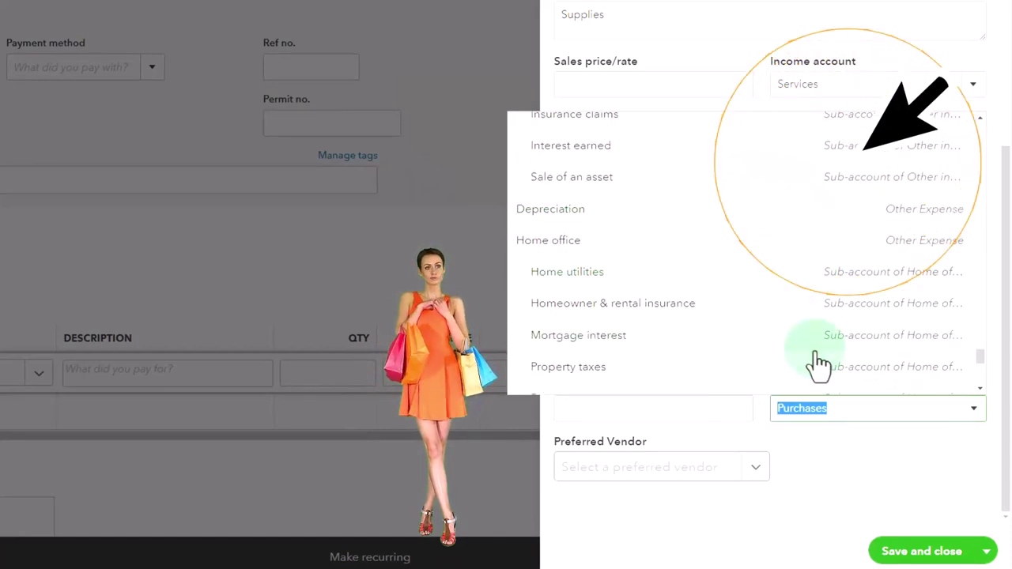
pyautogui.write('Supplies')
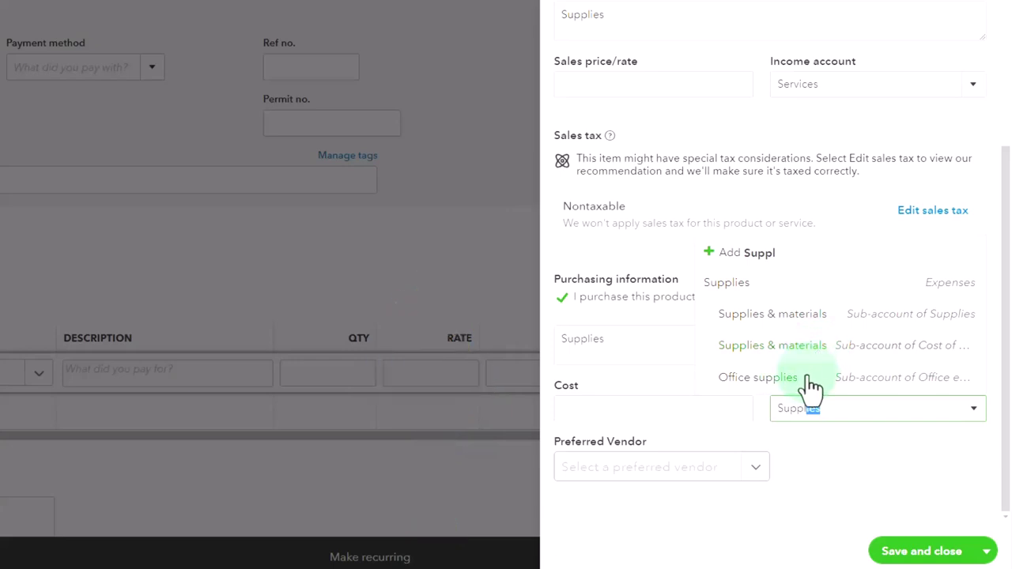
pyautogui.click(788, 315)
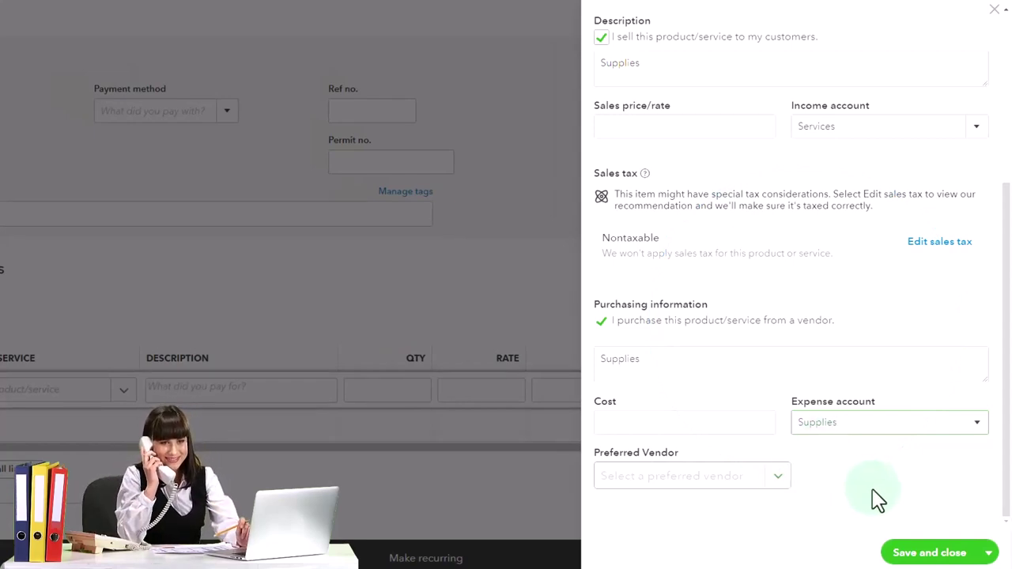
pyautogui.click(907, 555)
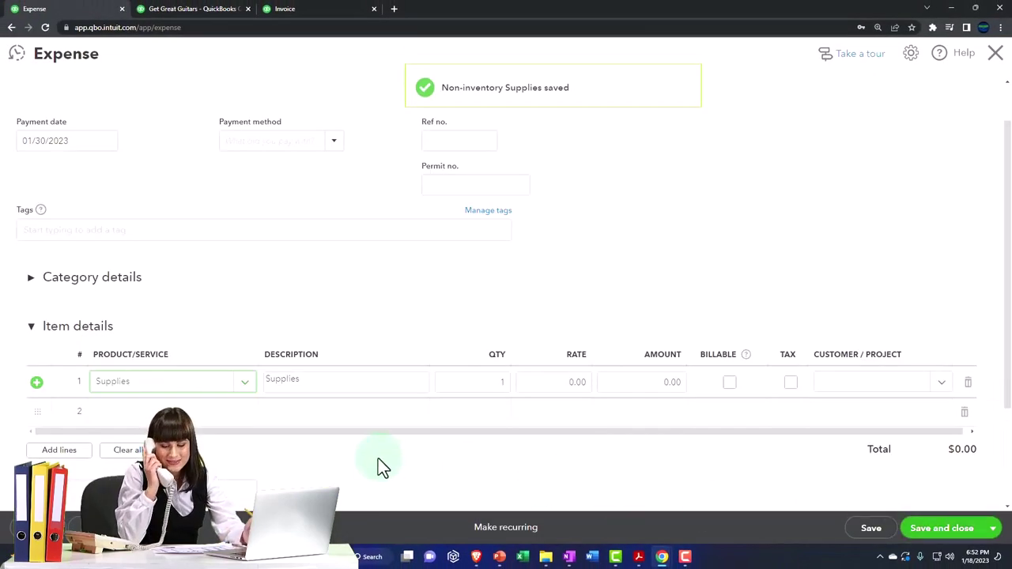
# Step: Expand the expense's category details to inspect the first category line, and collapse the section again
pyautogui.click(32, 278)
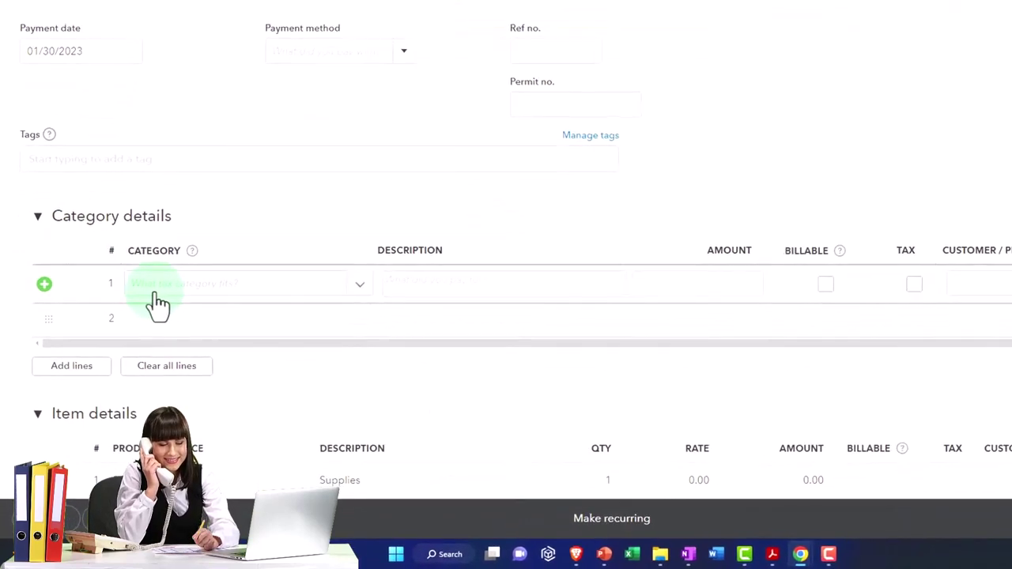
pyautogui.click(298, 333)
pyautogui.click(357, 292)
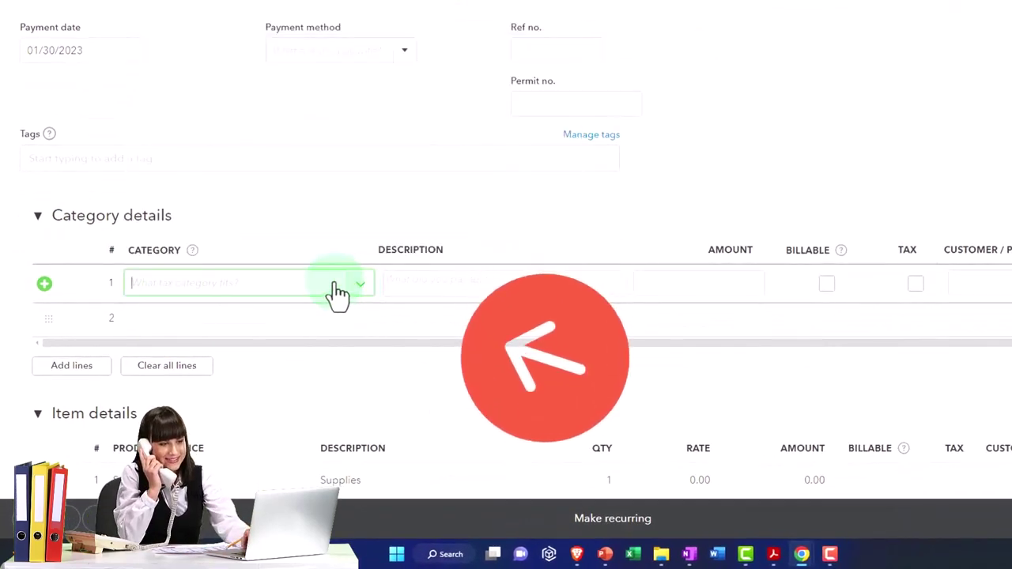
pyautogui.click(45, 228)
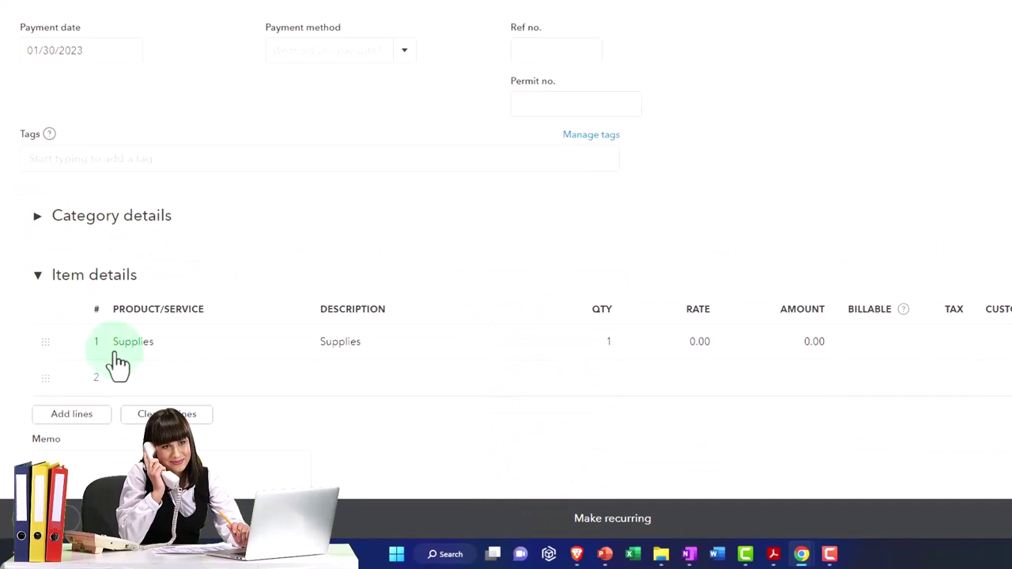
# Step: Mark the Supplies line in the expense's item details as billable
pyautogui.click(113, 366)
pyautogui.click(721, 388)
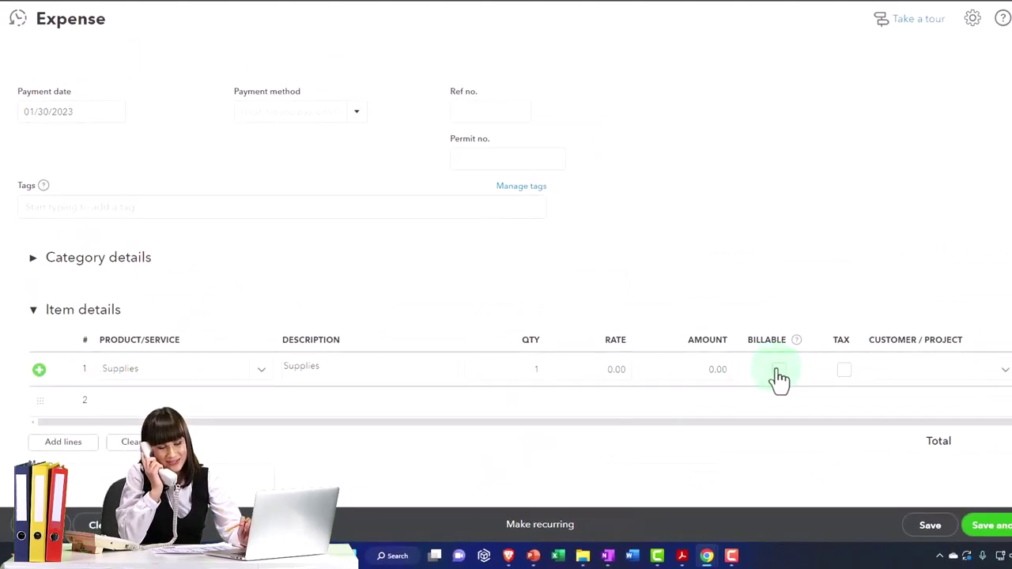
pyautogui.click(779, 371)
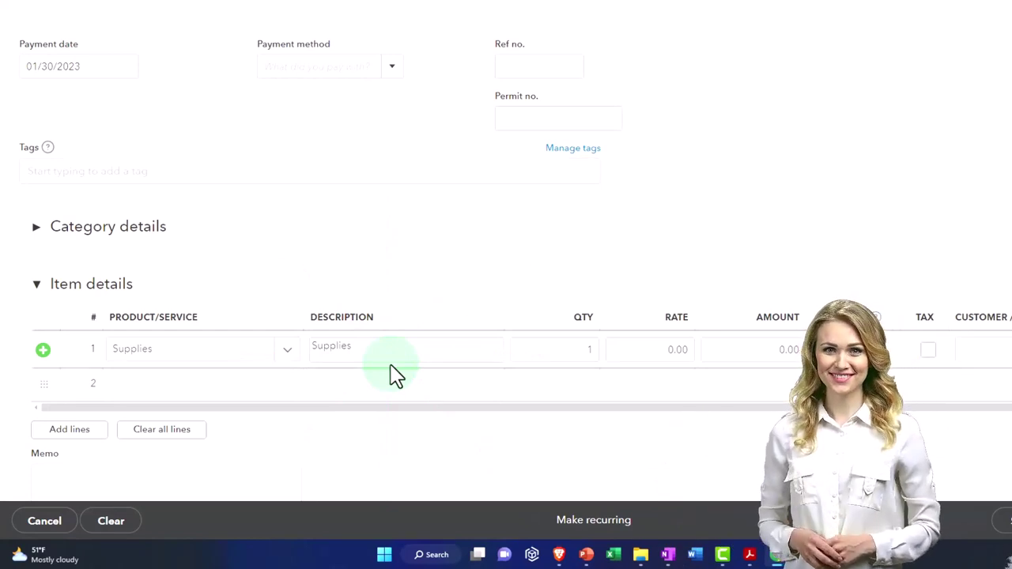
pyautogui.click(404, 391)
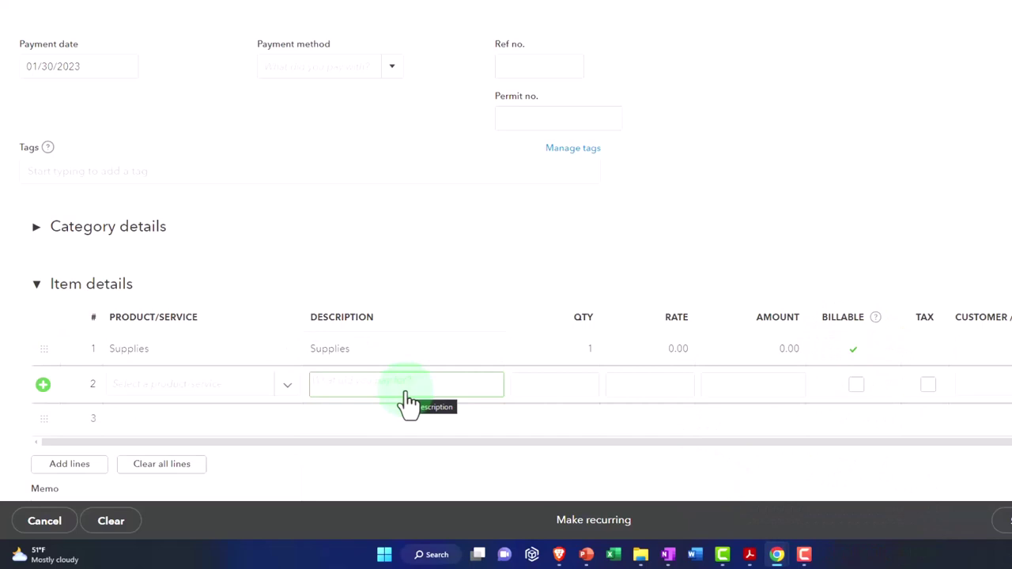
pyautogui.click(73, 234)
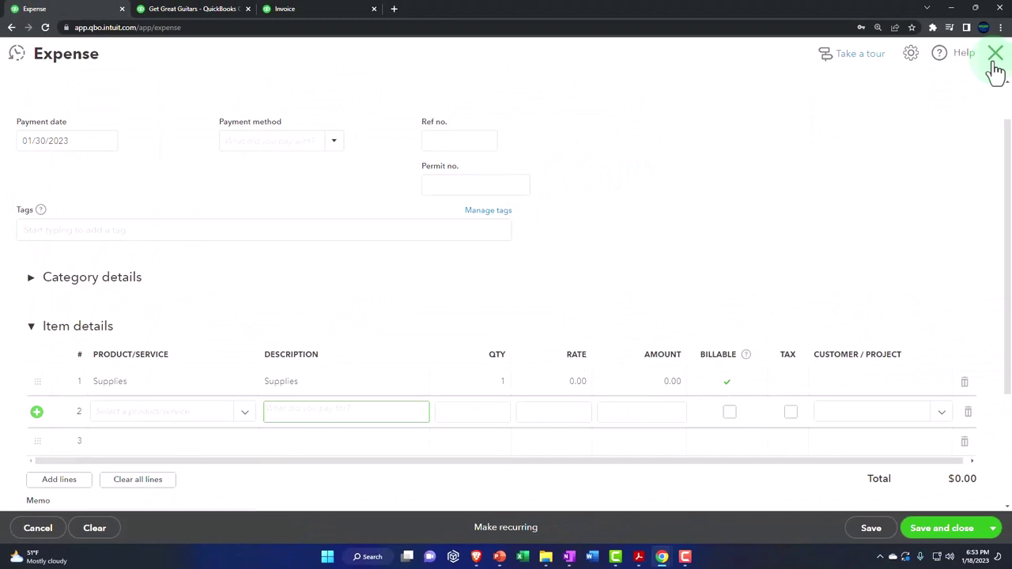
# Step: Close the expense form and leave it without saving
pyautogui.click(995, 54)
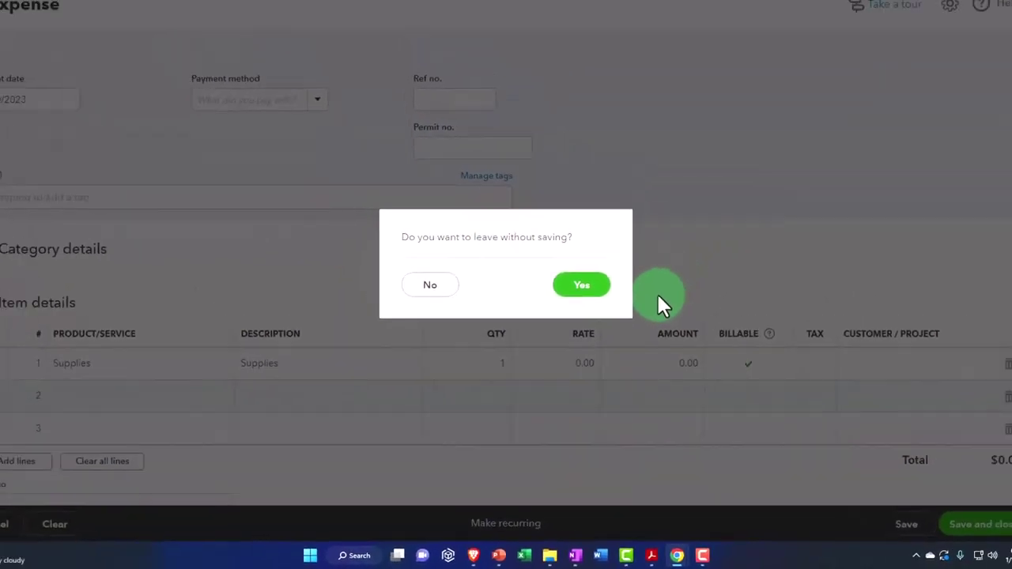
pyautogui.click(658, 296)
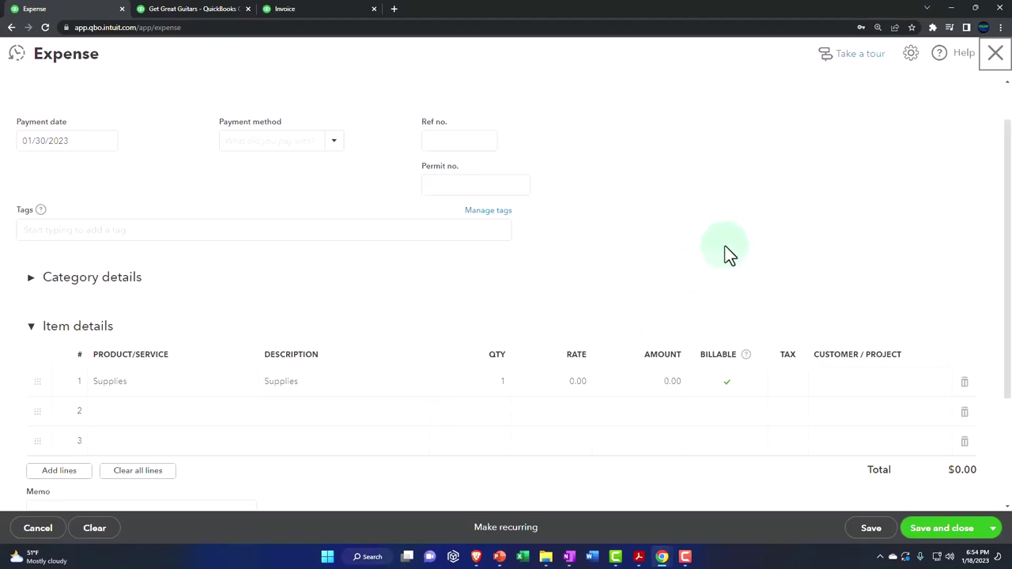
pyautogui.click(995, 55)
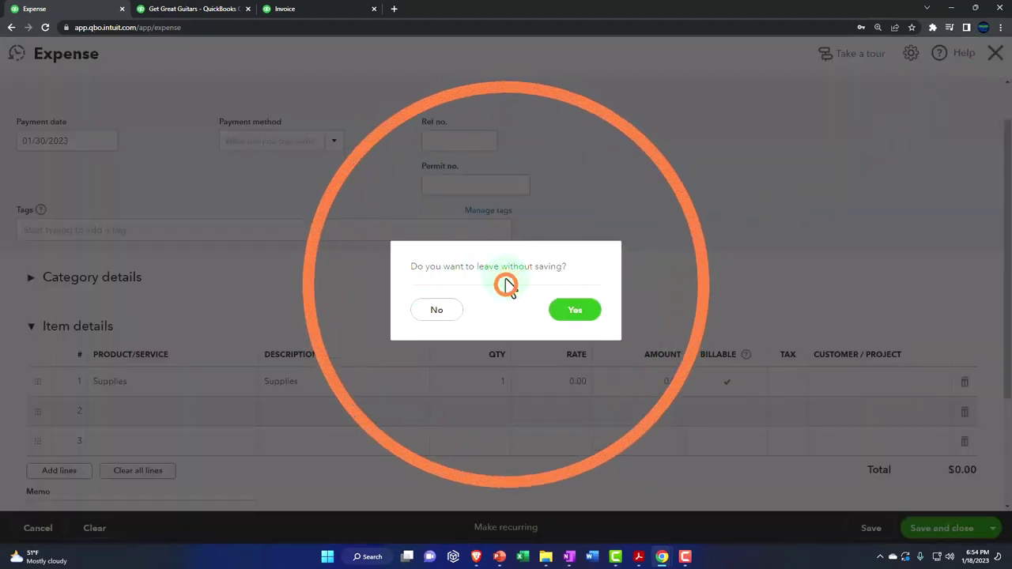
pyautogui.click(573, 312)
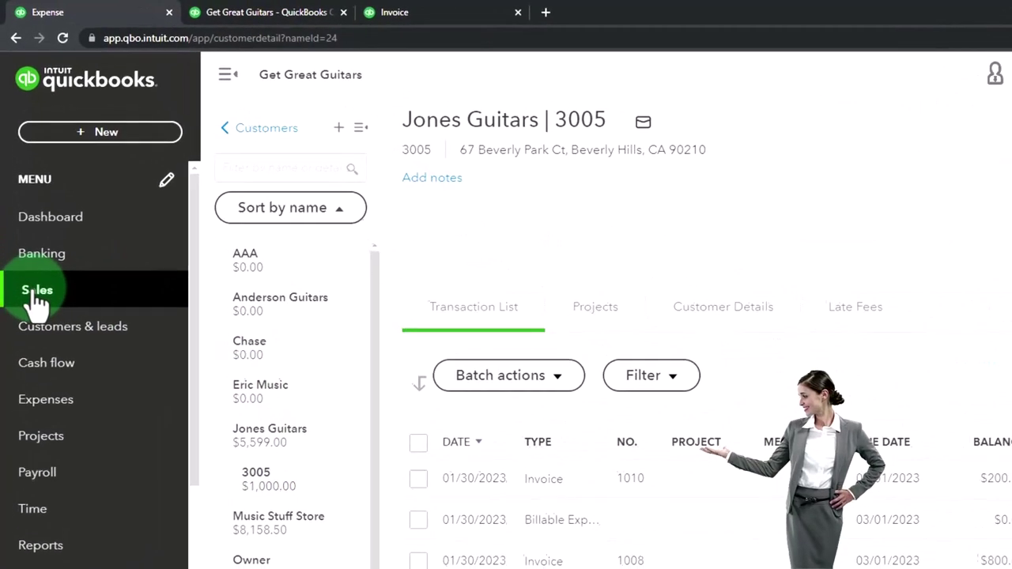
# Step: Show the Sales customer list and examine the sub-customer listed under Jones Guitars
pyautogui.click(9, 212)
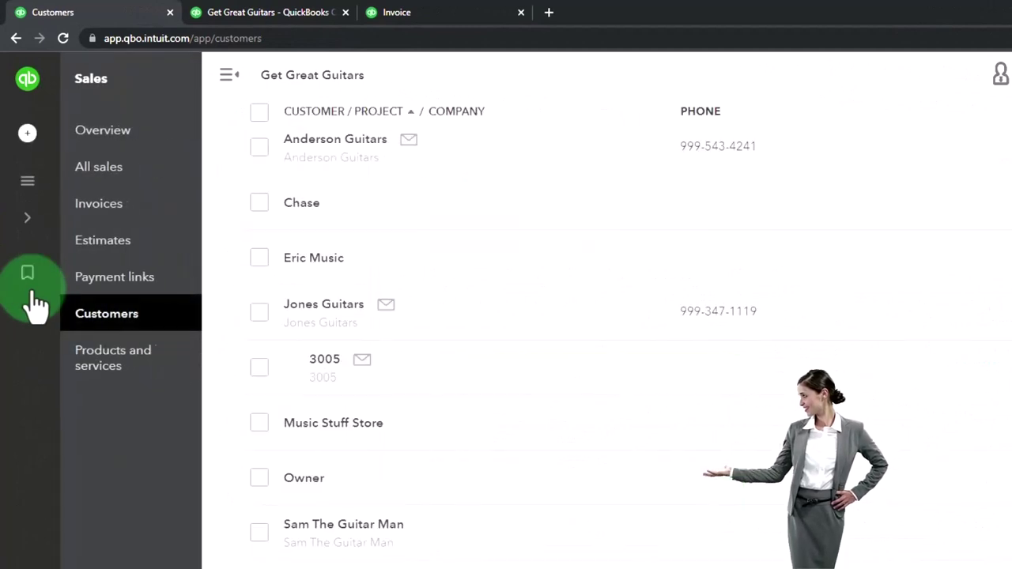
pyautogui.click(96, 319)
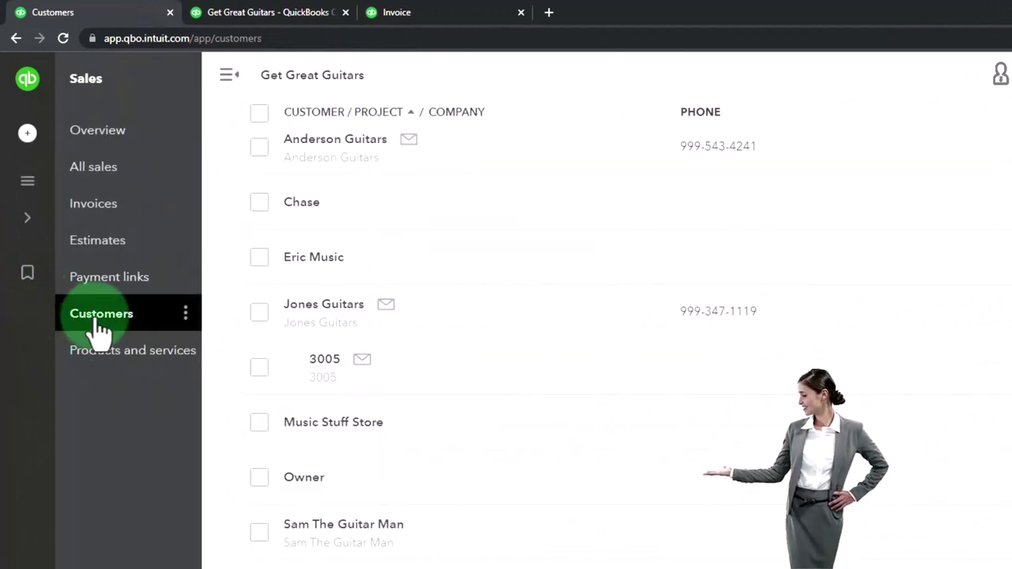
pyautogui.scroll(-2, 325, 391)
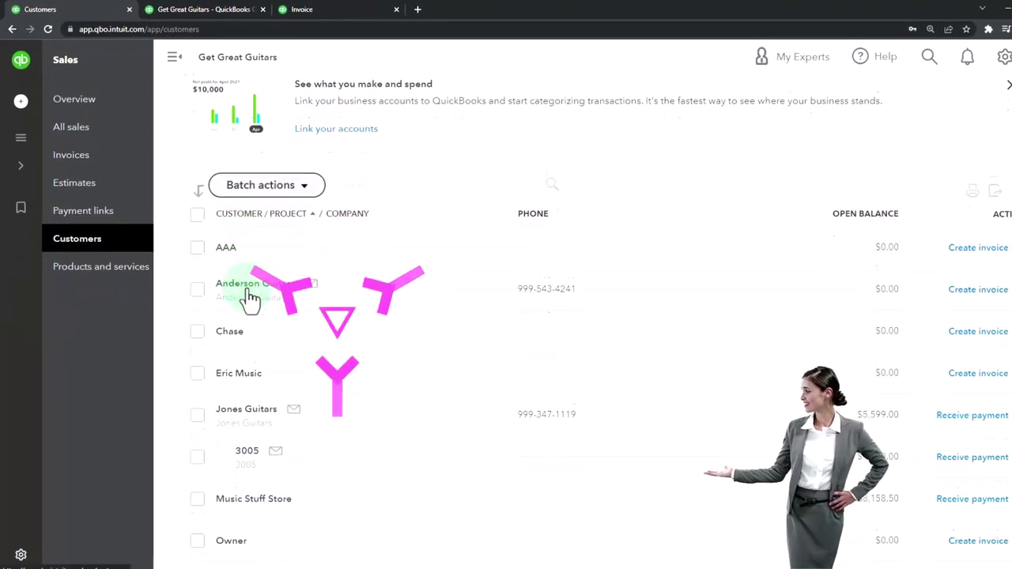
pyautogui.scroll(-2, 250, 299)
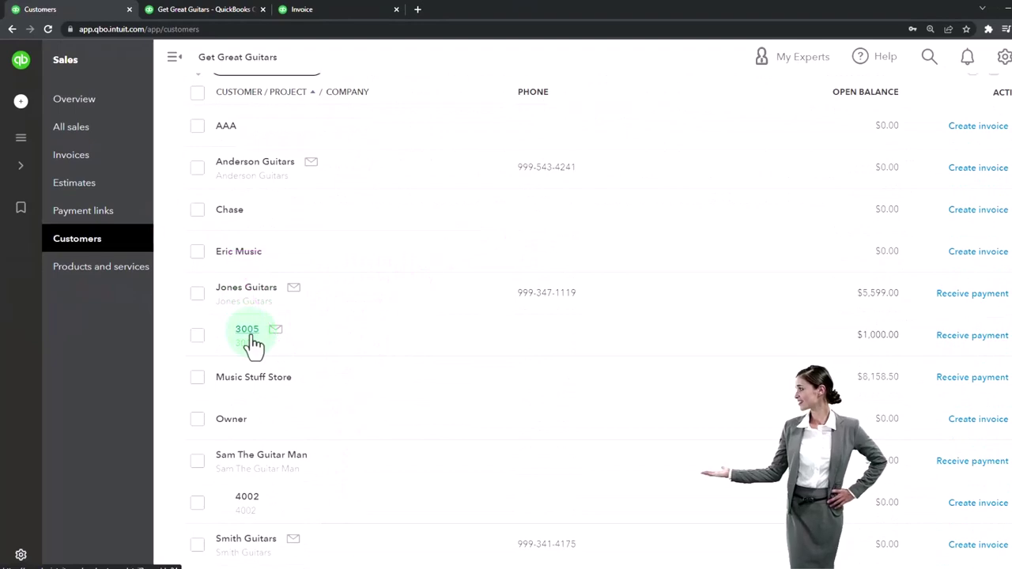
pyautogui.scroll(-3, 253, 343)
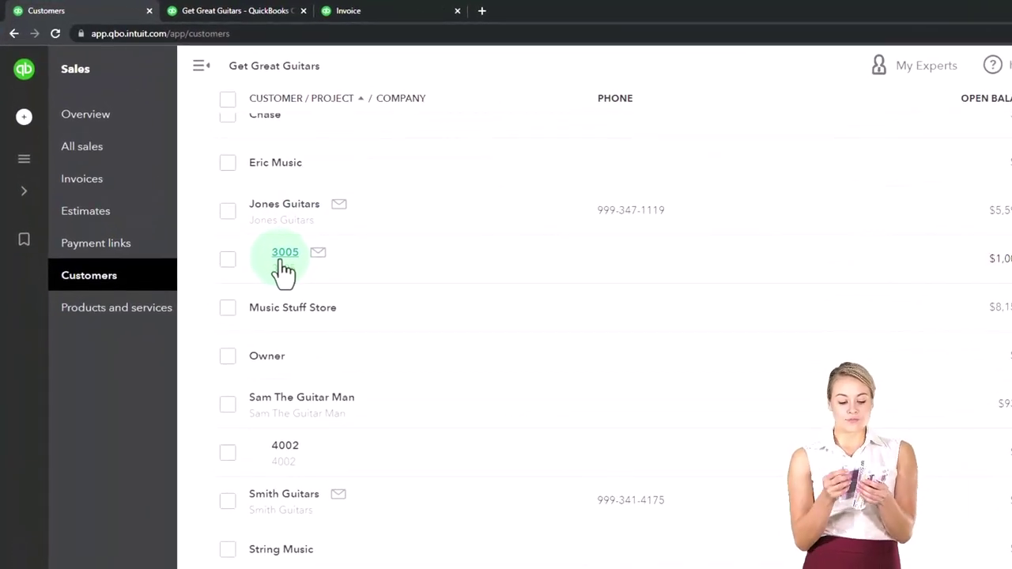
pyautogui.click(280, 259)
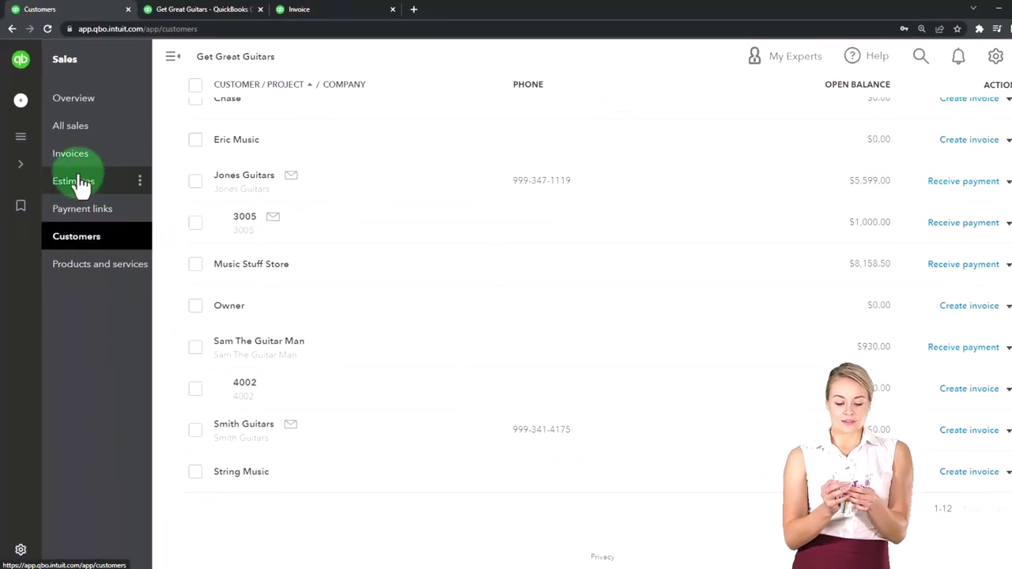
# Step: Show the Projects list at full width and open Project 2
pyautogui.click(33, 158)
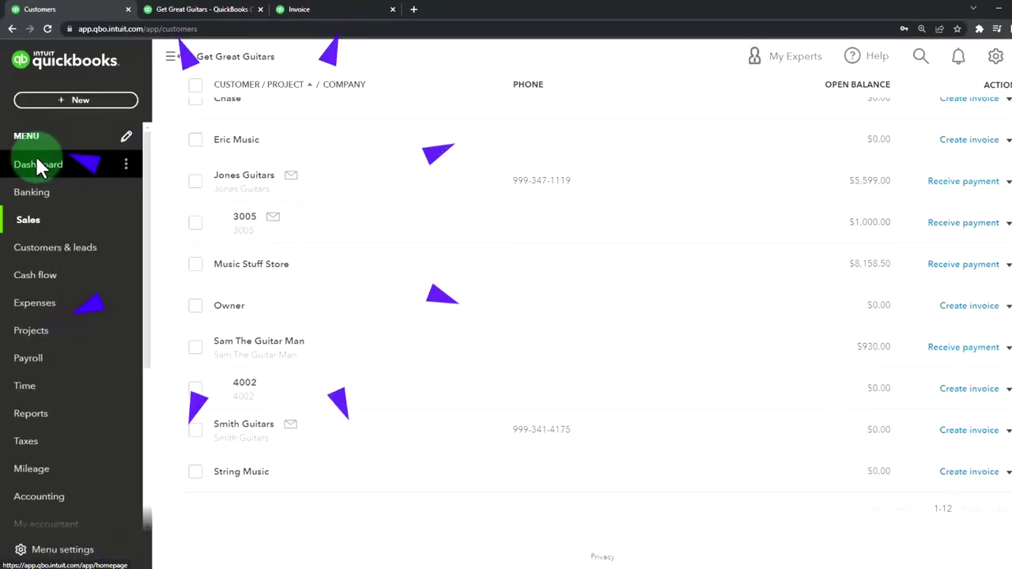
pyautogui.click(39, 332)
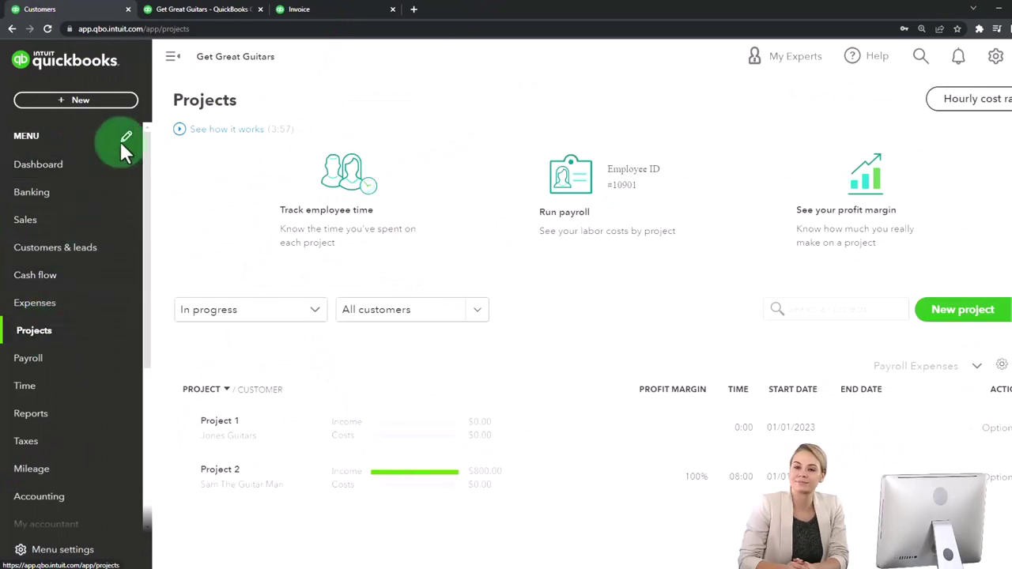
pyautogui.click(170, 56)
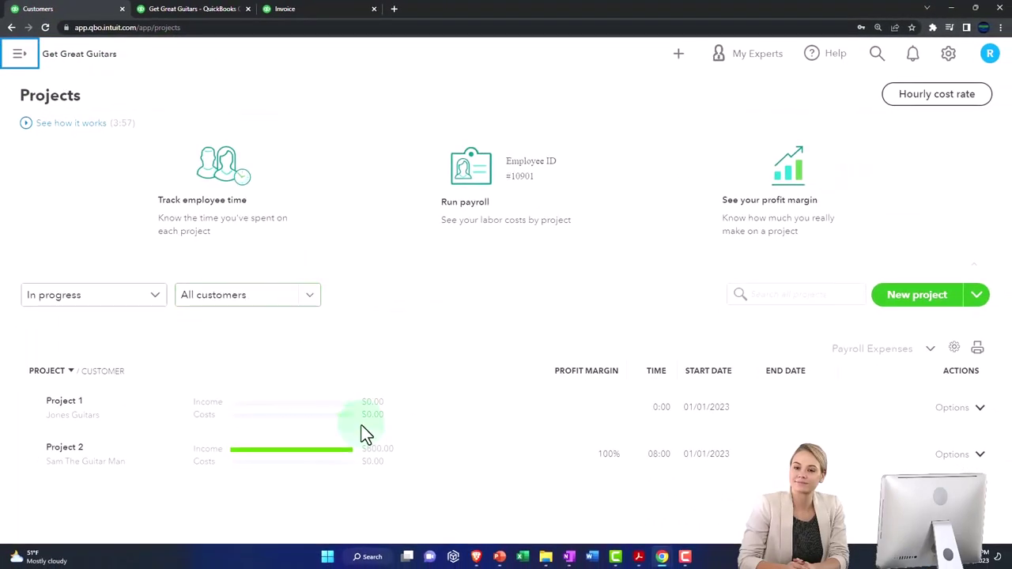
pyautogui.click(116, 470)
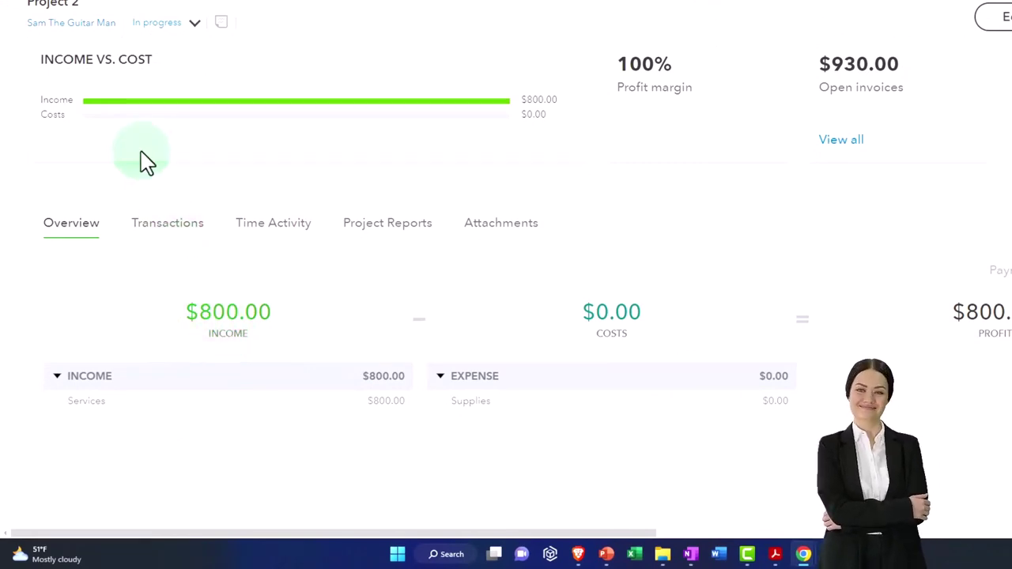
# Step: Review Project 2's transactions, time activity, project reports and attachments, and return to its overview
pyautogui.click(164, 227)
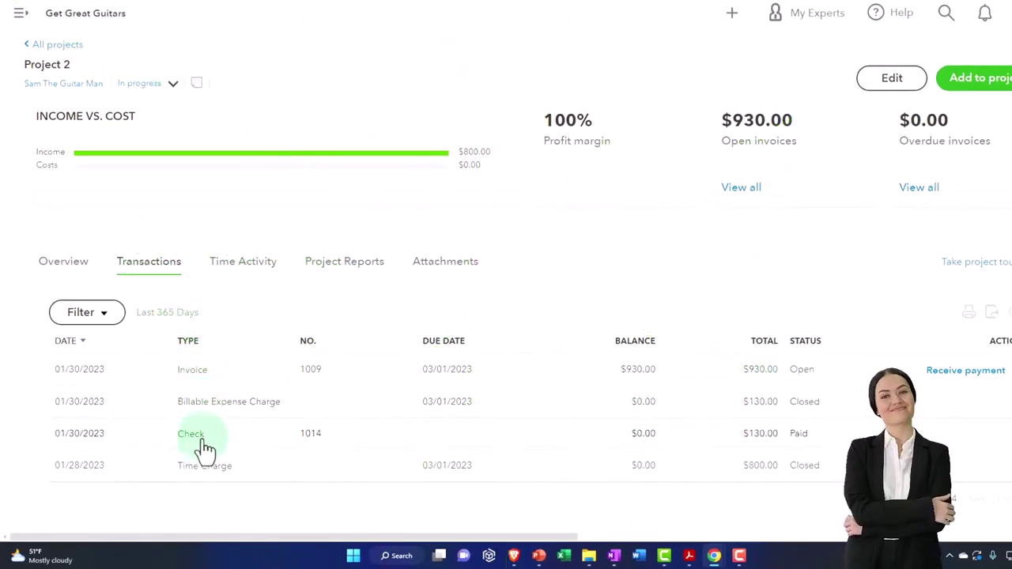
pyautogui.click(237, 265)
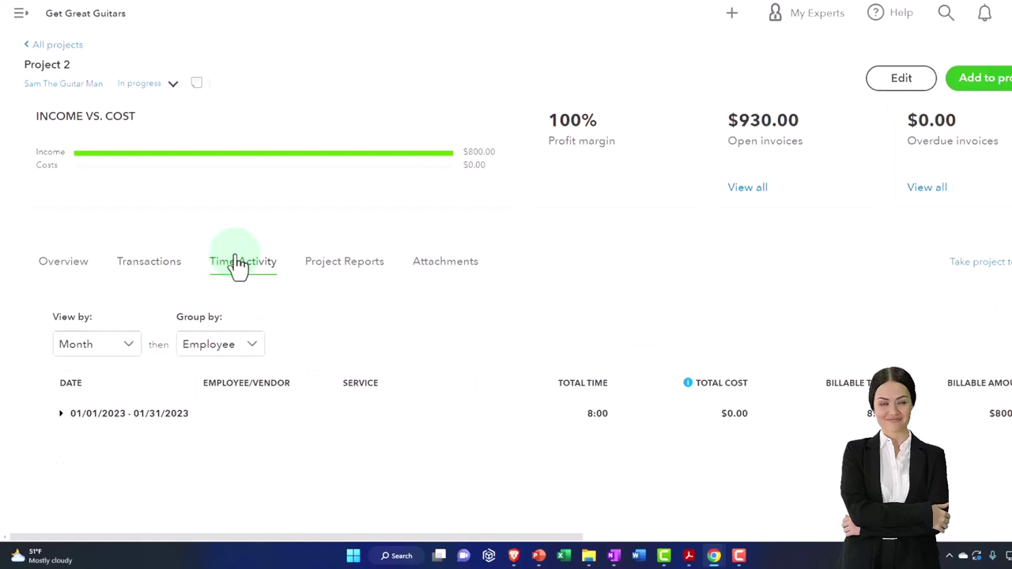
pyautogui.click(317, 288)
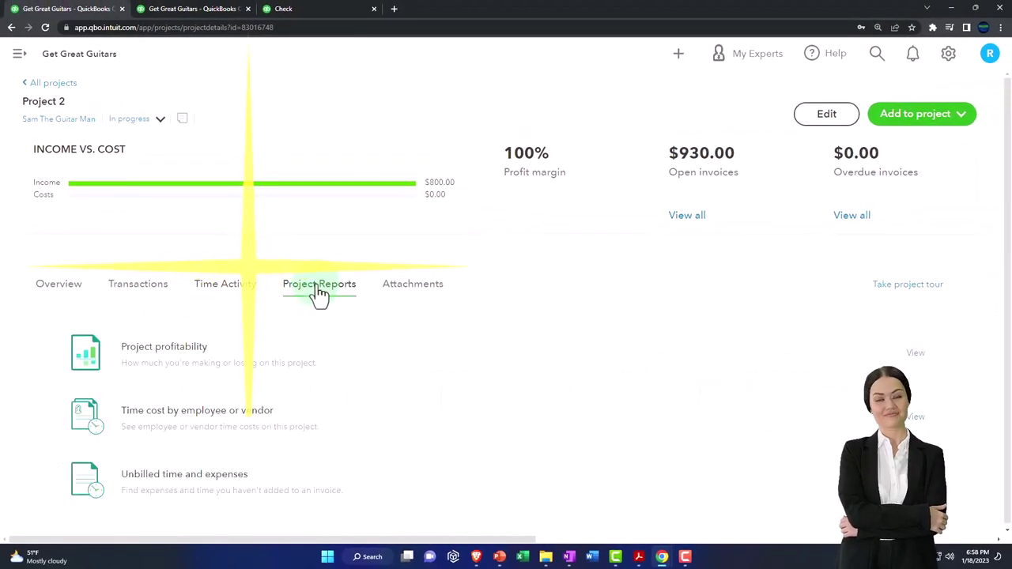
pyautogui.click(409, 286)
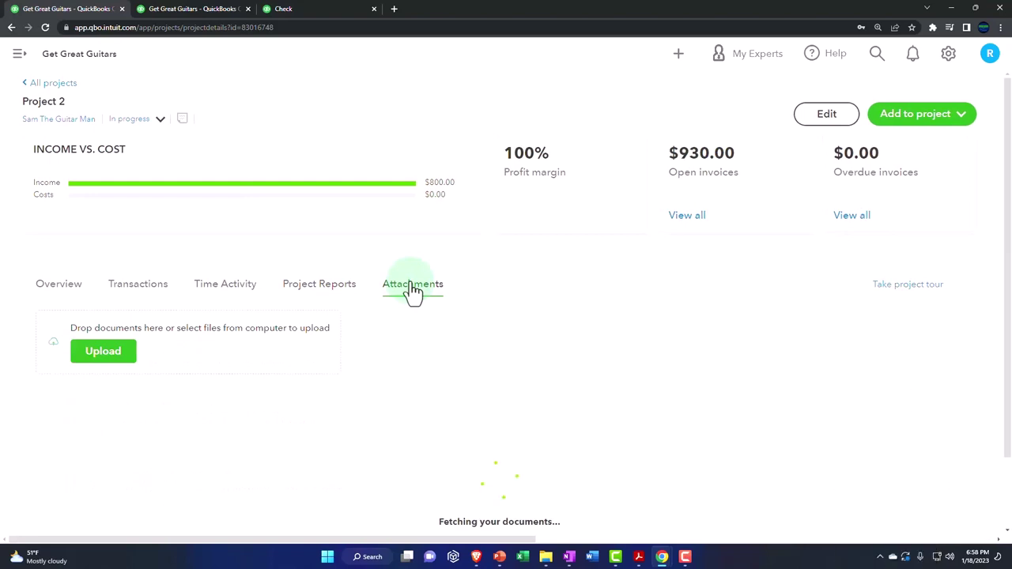
pyautogui.click(82, 292)
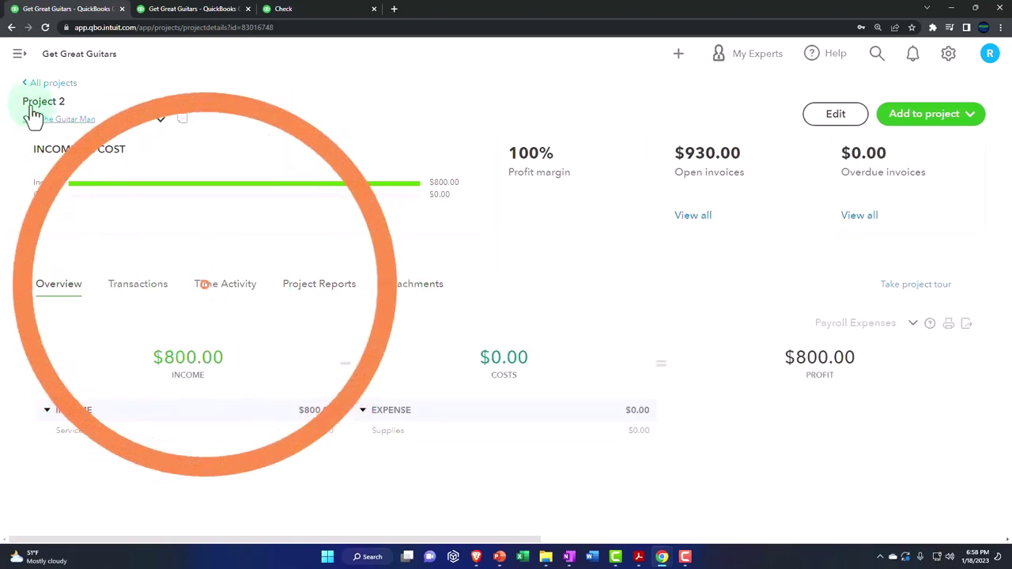
# Step: Search the reports for "proje" and open the Project Profitability Summary report
pyautogui.click(20, 59)
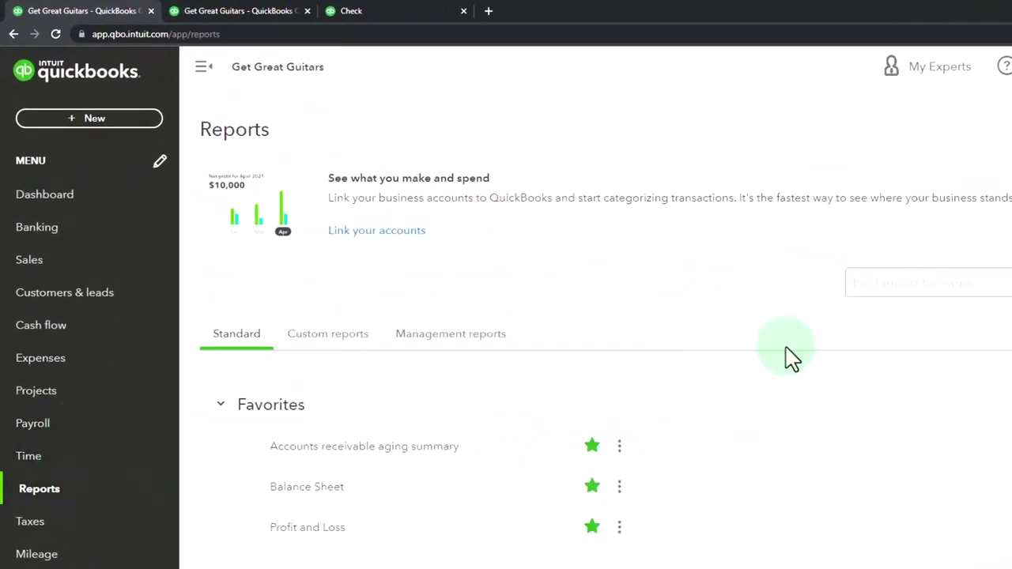
pyautogui.click(893, 291)
pyautogui.write('pro')
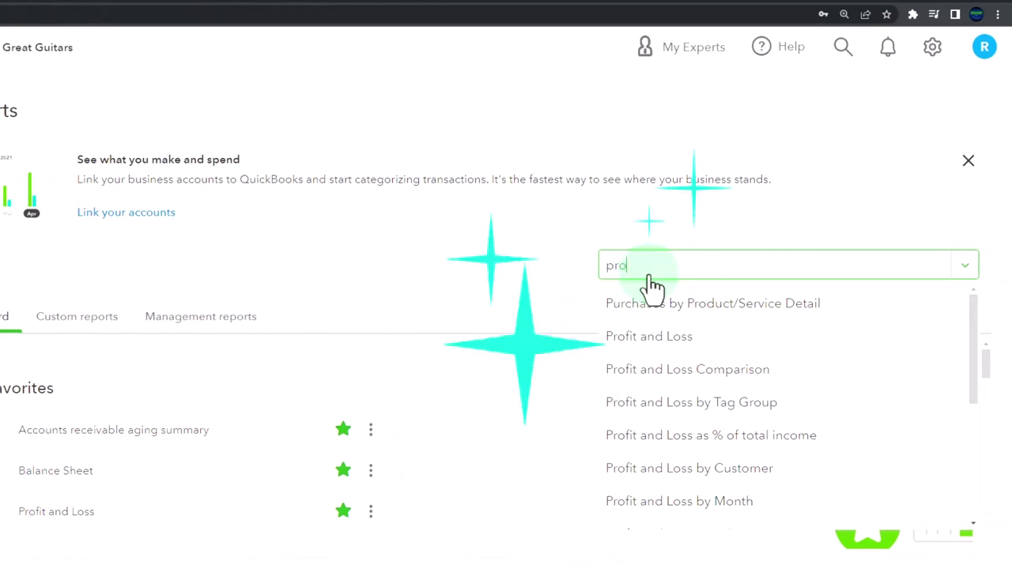
pyautogui.write('je')
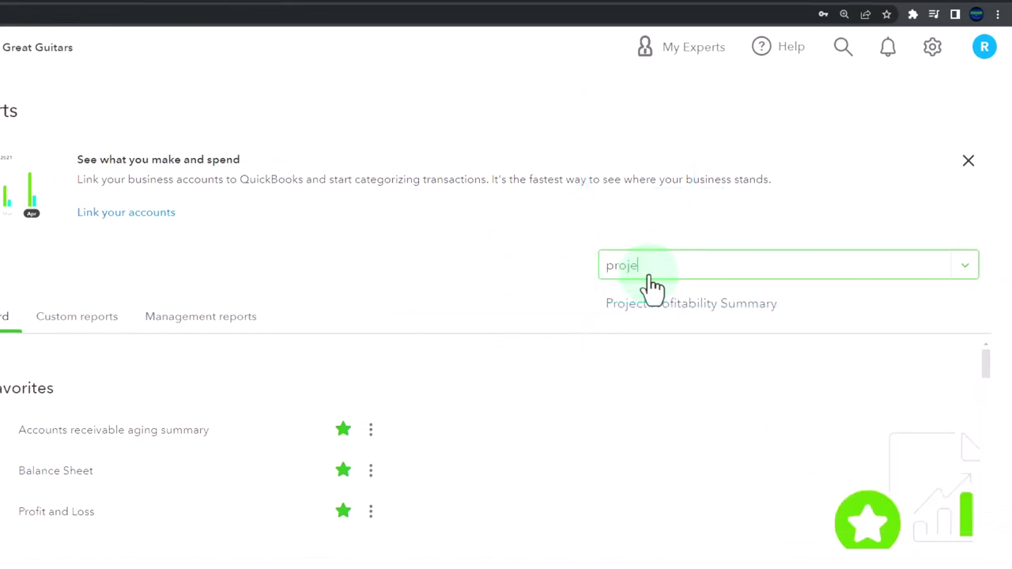
pyautogui.click(660, 305)
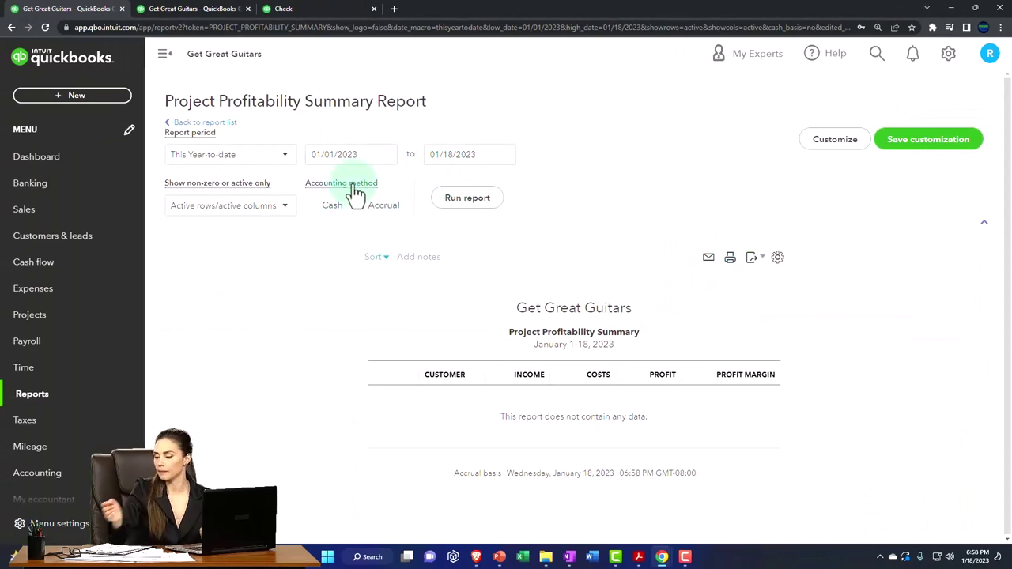
# Step: Set the Project Profitability Summary period from 01/01/2023 to 12/31/2023 and run the report
pyautogui.click(355, 154)
pyautogui.write('01/01/2023')
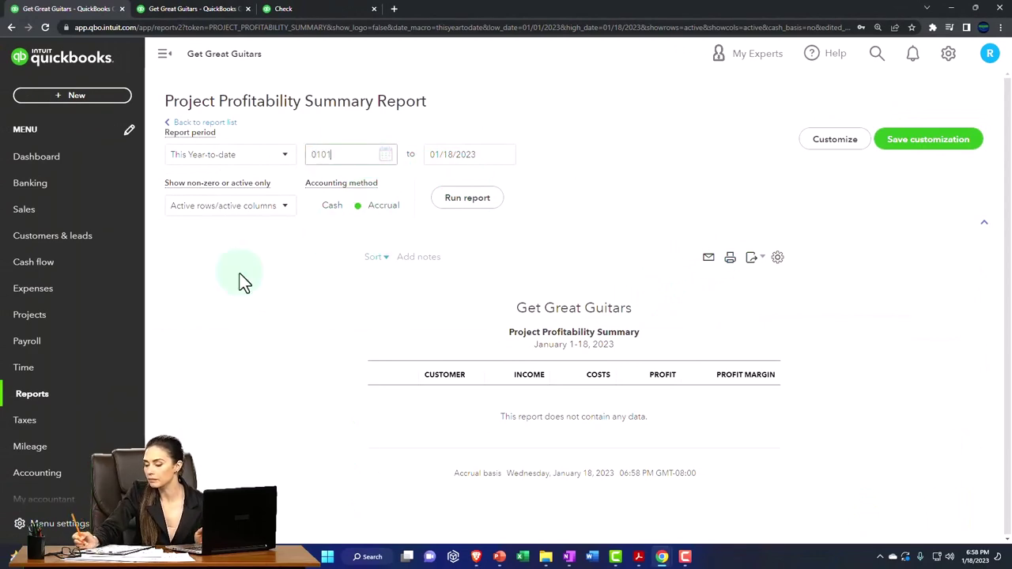
pyautogui.press('Tab')
pyautogui.write('12/31/2023')
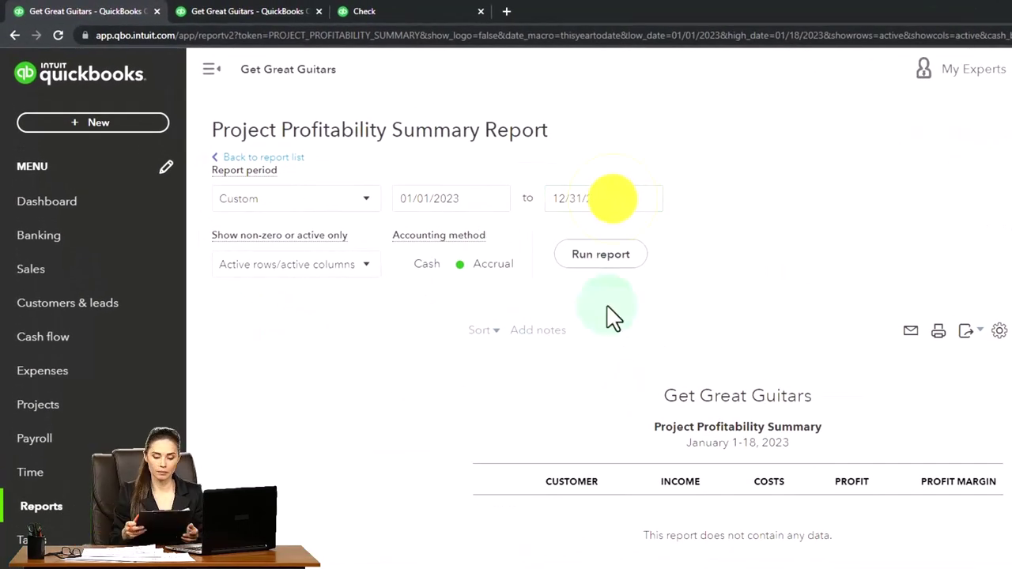
pyautogui.click(604, 259)
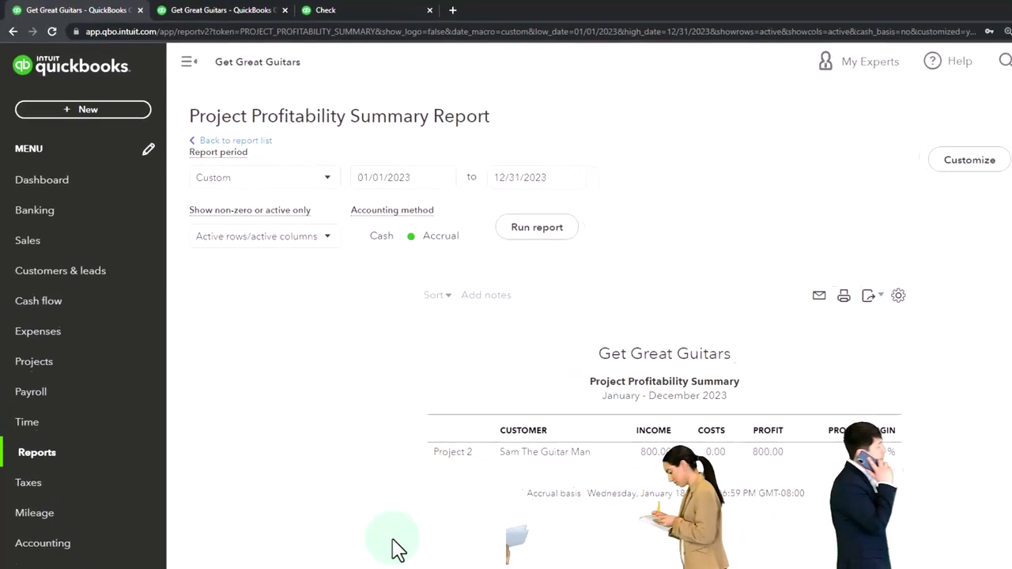
pyautogui.click(259, 240)
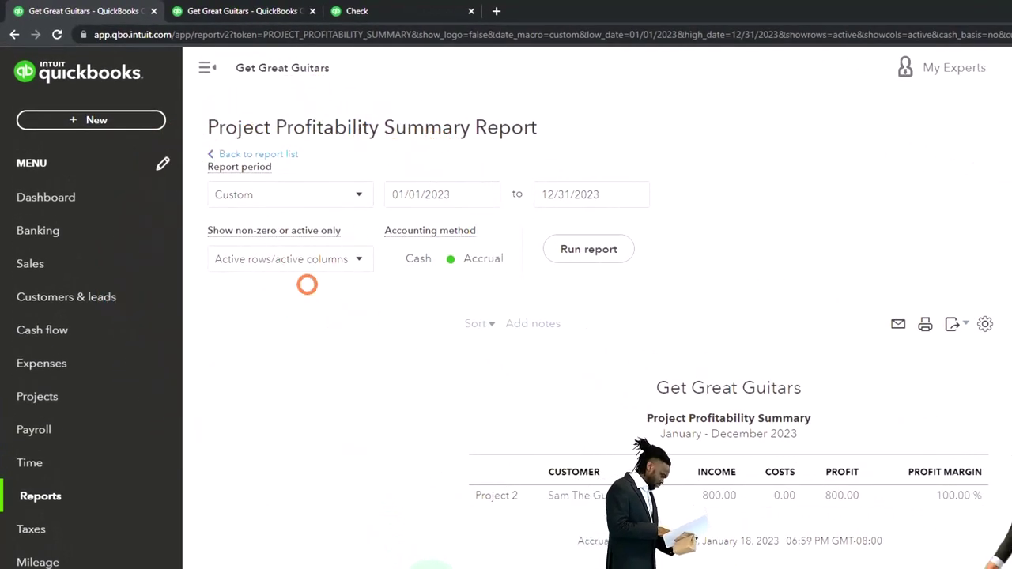